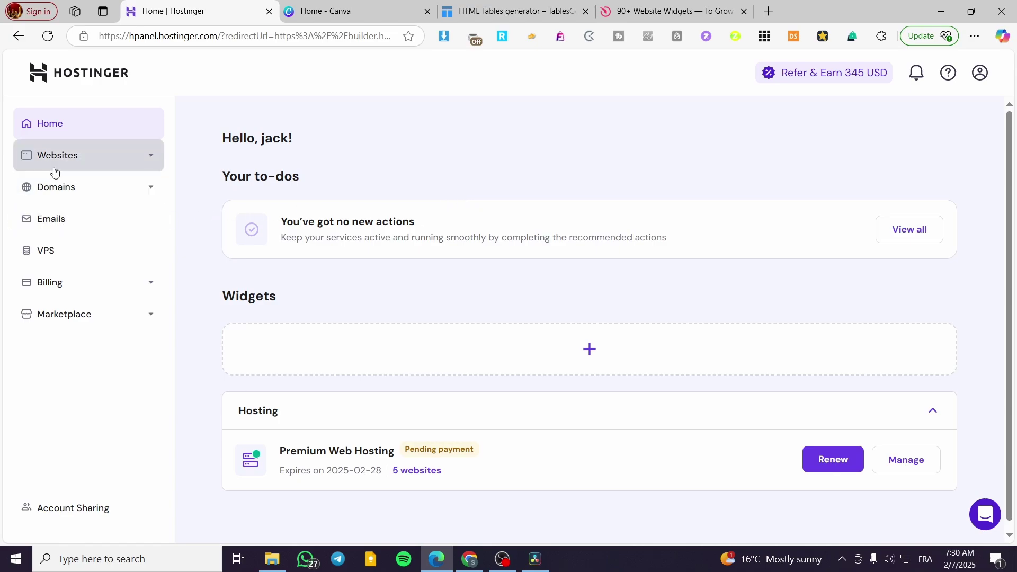
Open the jacksclothing.xyz site in the Website Builder from hPanel's Websites list
{"action": "left_click", "coordinate": [72, 162]}
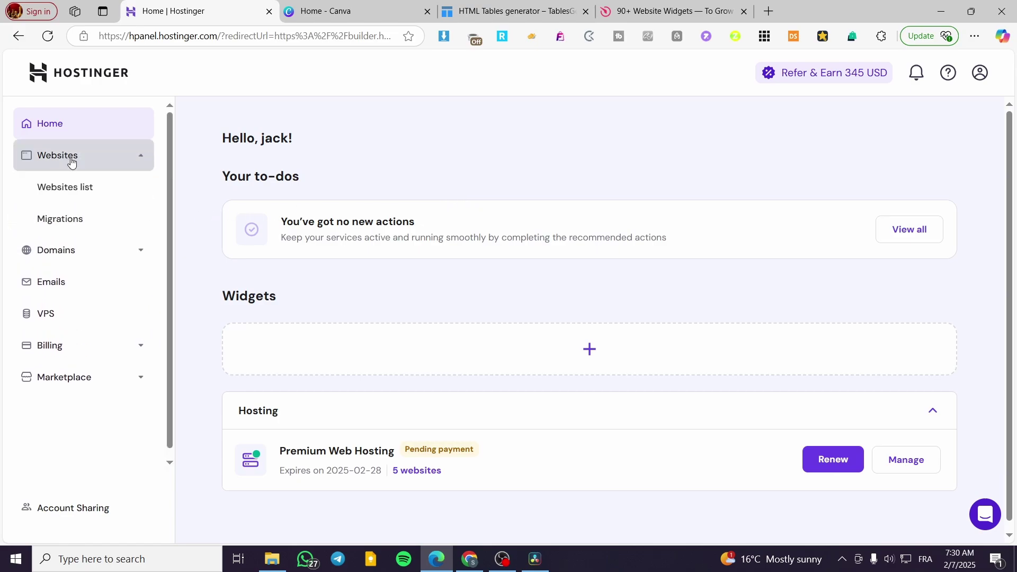
{"action": "left_click", "coordinate": [84, 195]}
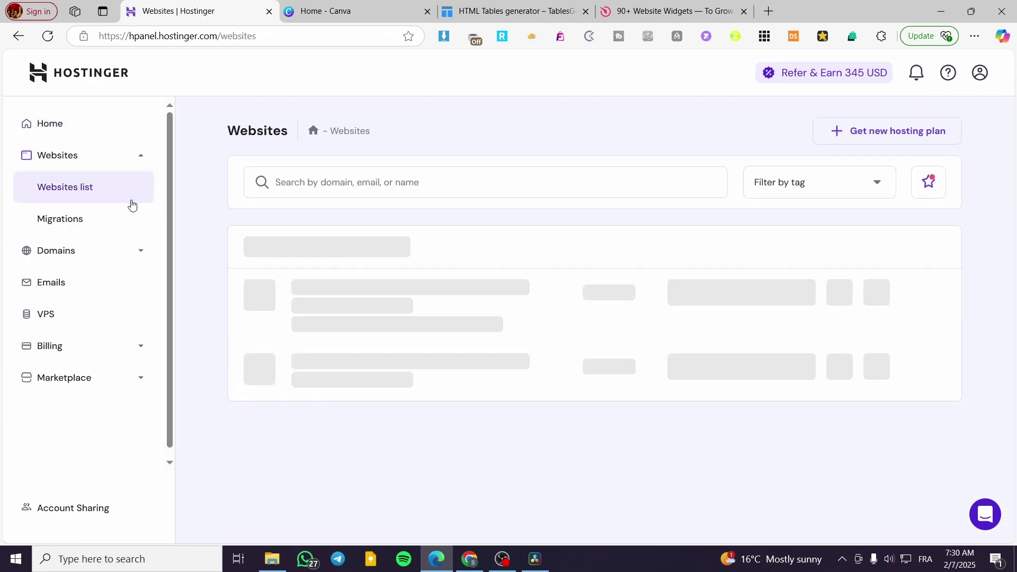
{"action": "scroll", "coordinate": [739, 344], "scroll_direction": "down", "scroll_amount": 1}
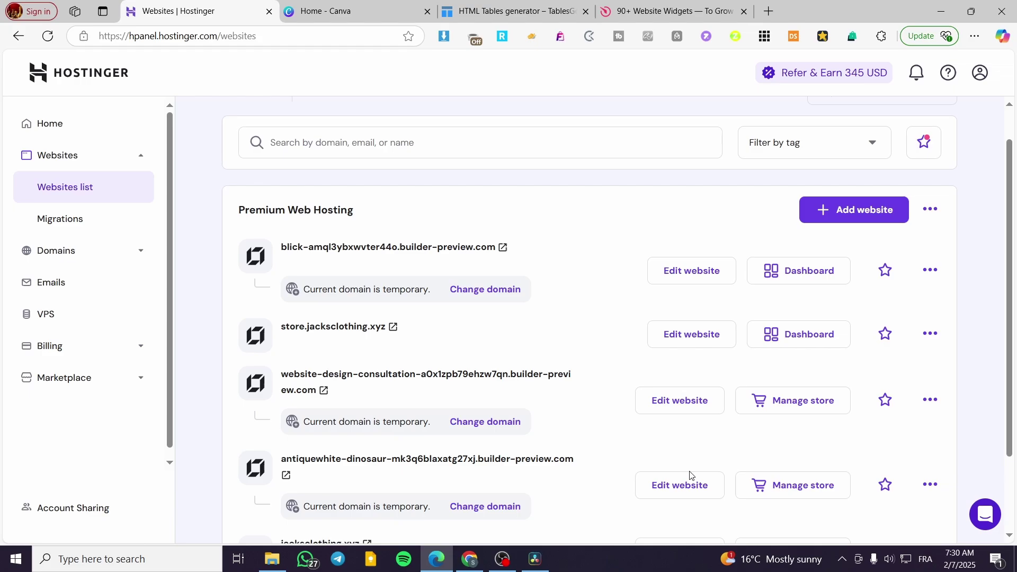
{"action": "scroll", "coordinate": [689, 475], "scroll_direction": "down", "scroll_amount": 2}
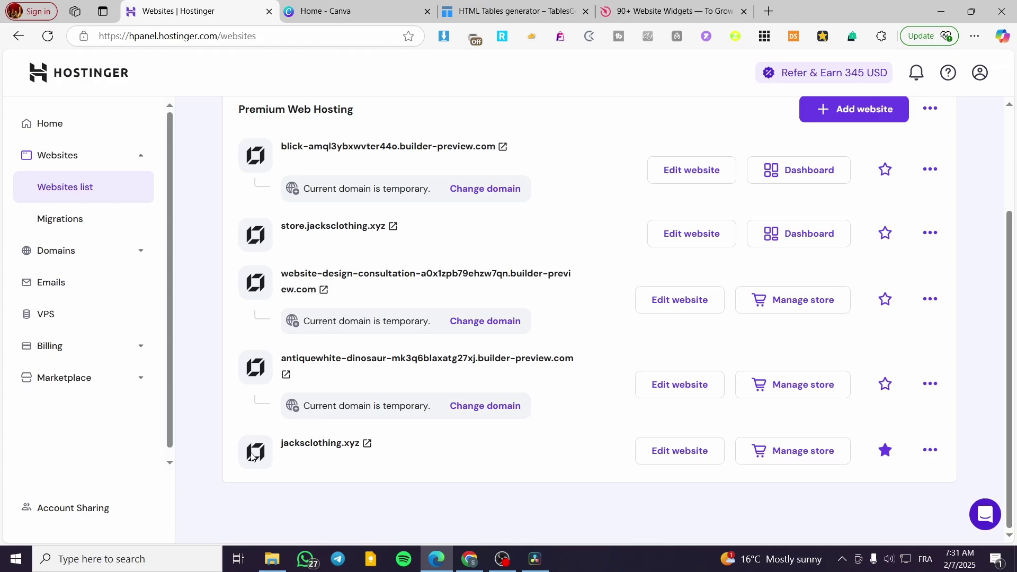
{"action": "left_click", "coordinate": [674, 461]}
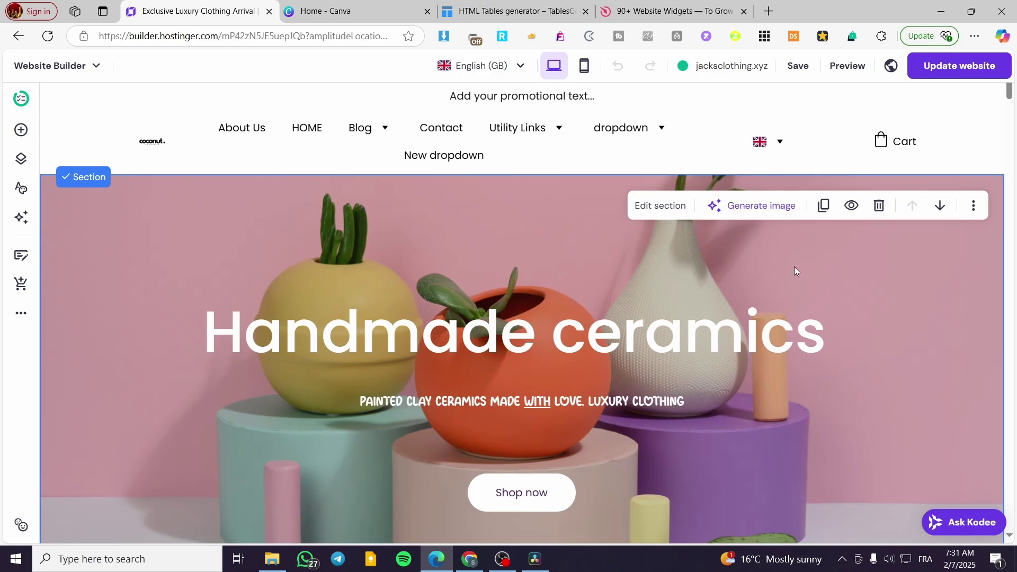
Delete the HTML table embed and the table image, then remove their now-empty section
{"action": "scroll", "coordinate": [962, 219], "scroll_direction": "down", "scroll_amount": 3}
{"action": "scroll", "coordinate": [910, 225], "scroll_direction": "down", "scroll_amount": 4}
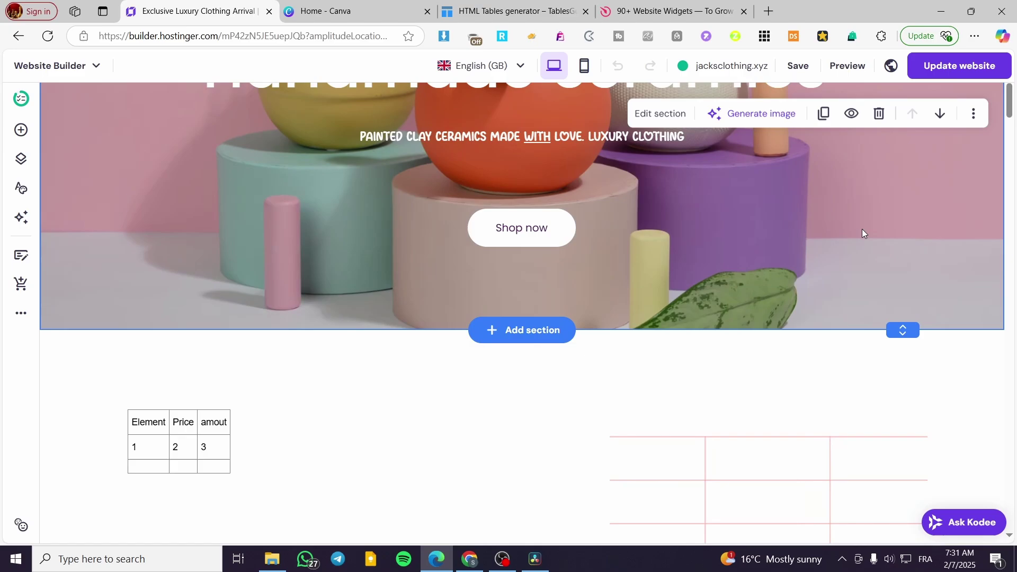
{"action": "scroll", "coordinate": [869, 350], "scroll_direction": "down", "scroll_amount": 3}
{"action": "left_click", "coordinate": [829, 324]}
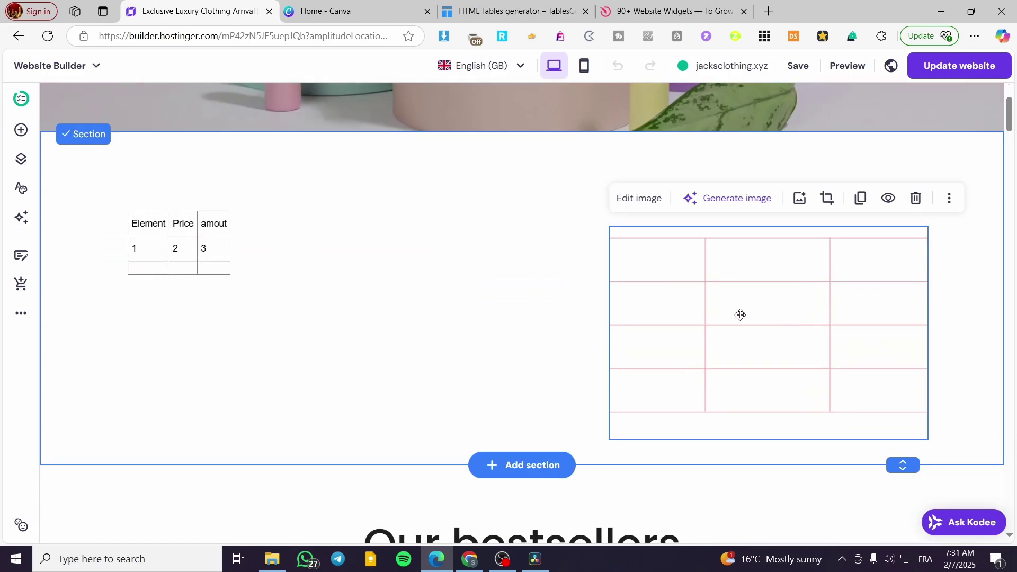
{"action": "left_click", "coordinate": [216, 250]}
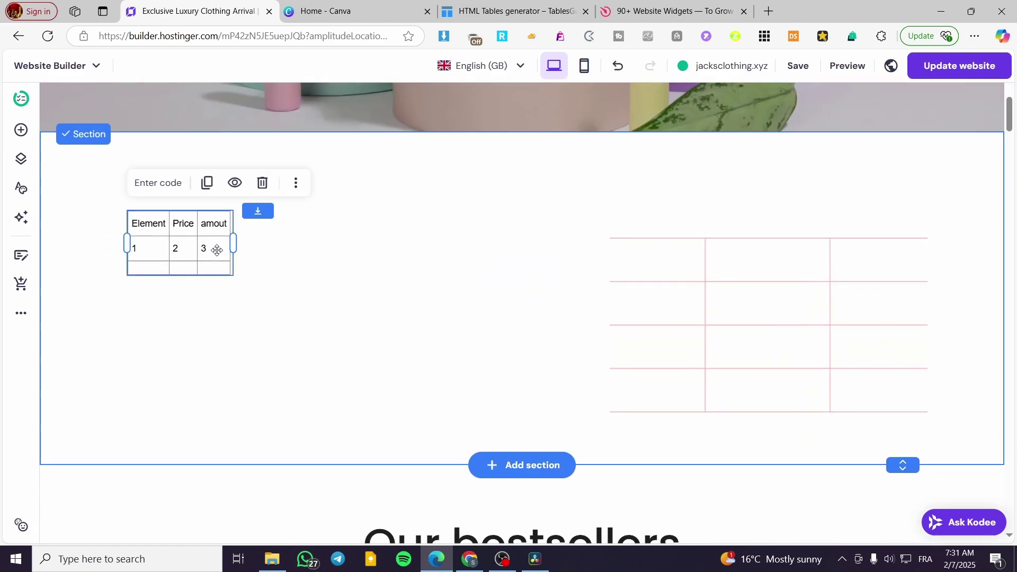
{"action": "key", "text": "Delete"}
{"action": "left_click", "coordinate": [668, 278]}
{"action": "key", "text": "Delete"}
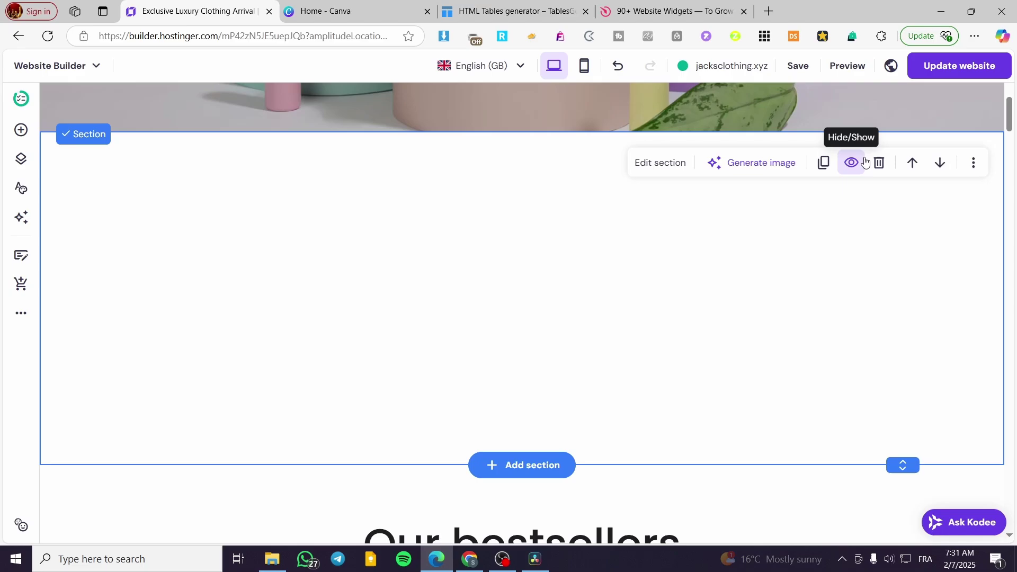
{"action": "left_click", "coordinate": [879, 162]}
{"action": "scroll", "coordinate": [481, 396], "scroll_direction": "up", "scroll_amount": 4}
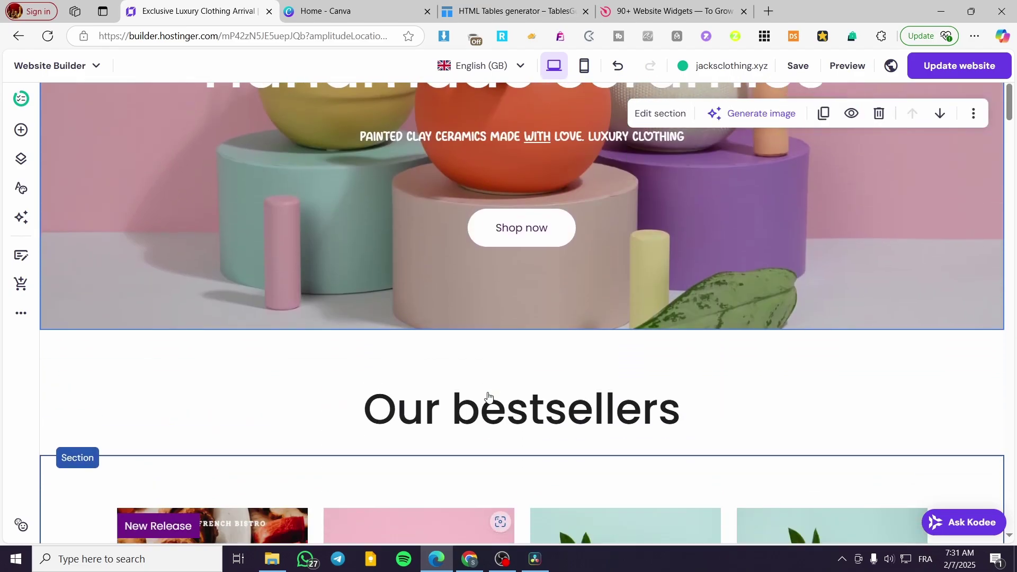
Insert a blank section below the hero and drop an Embed code element into it
{"action": "left_click", "coordinate": [521, 330]}
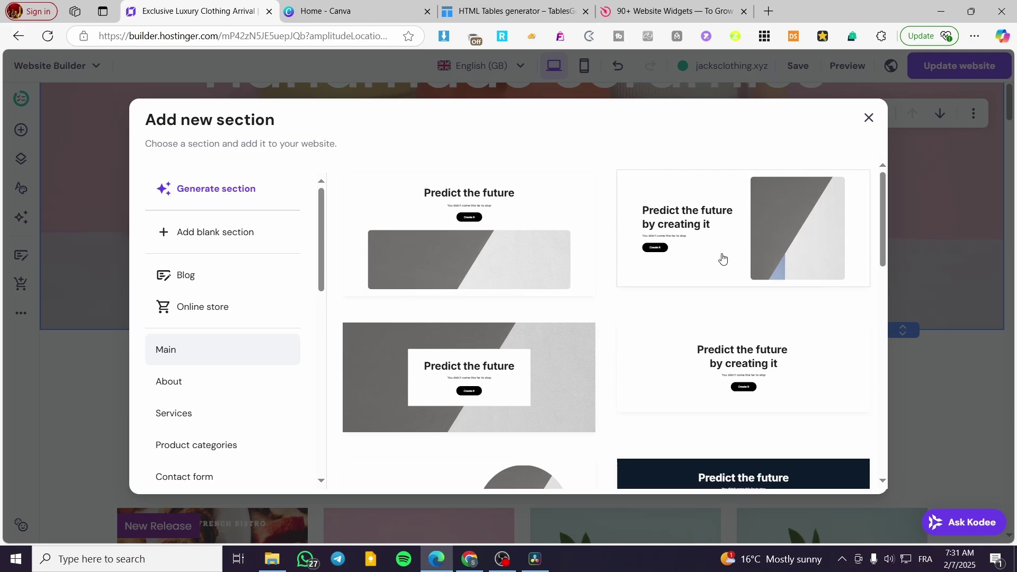
{"action": "left_click", "coordinate": [228, 234]}
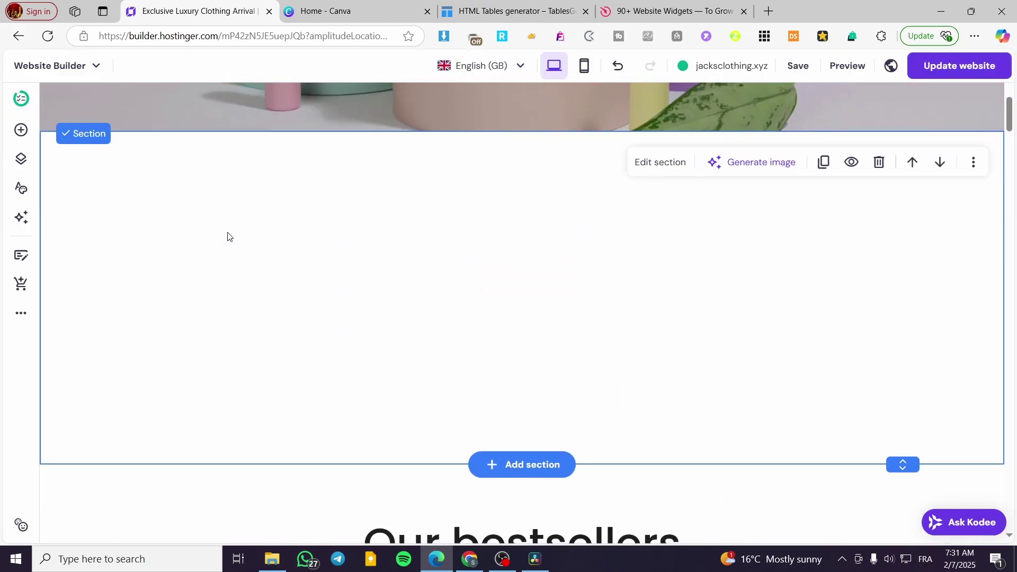
{"action": "left_click", "coordinate": [21, 131]}
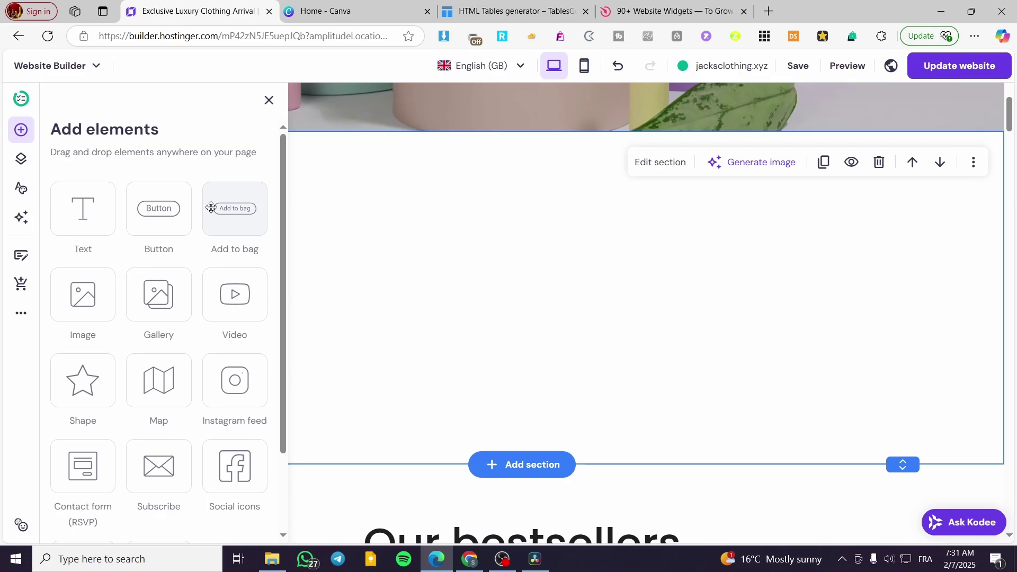
{"action": "scroll", "coordinate": [174, 212], "scroll_direction": "down", "scroll_amount": 2}
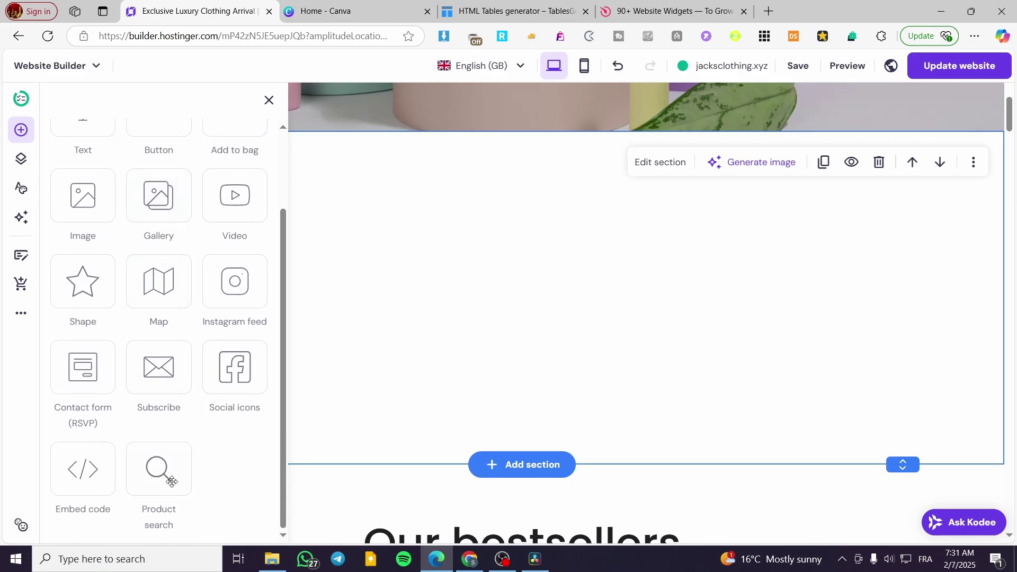
{"action": "left_click_drag", "start_coordinate": [57, 479], "coordinate": [331, 505]}
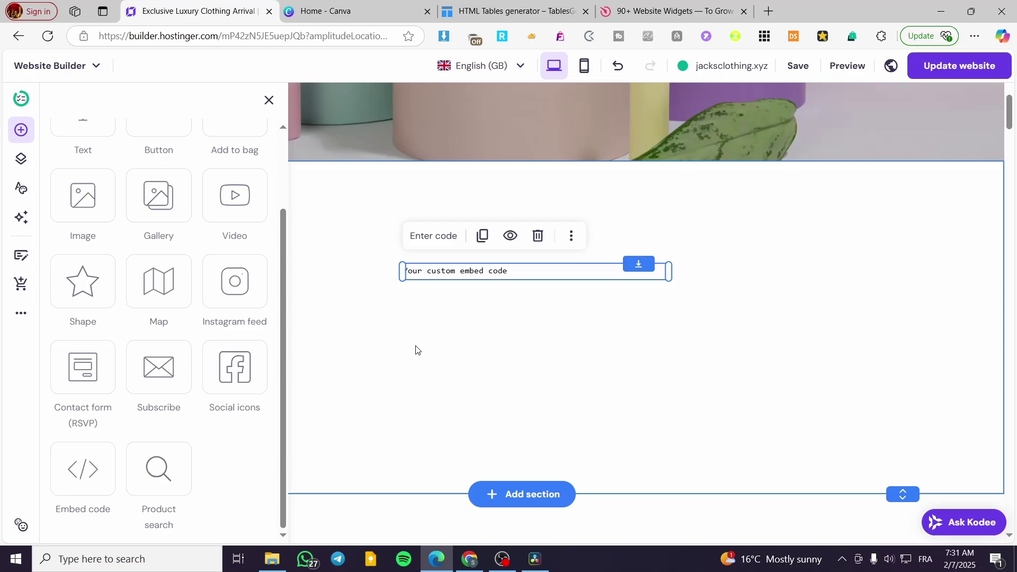
Empty the embed element's placeholder code, then move to the Canva tab
{"action": "double_click", "coordinate": [483, 269]}
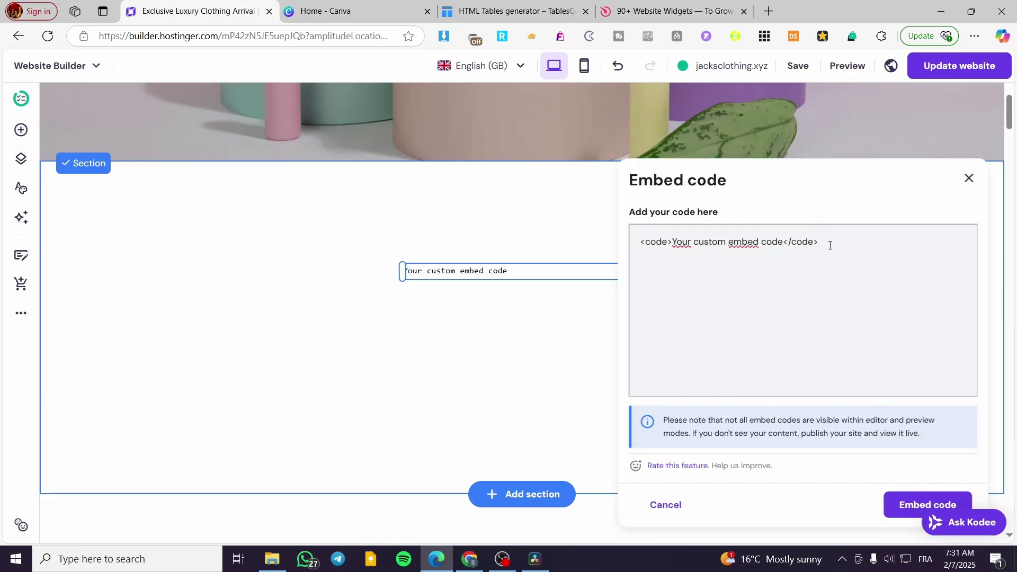
{"action": "key", "text": "ctrl+a"}
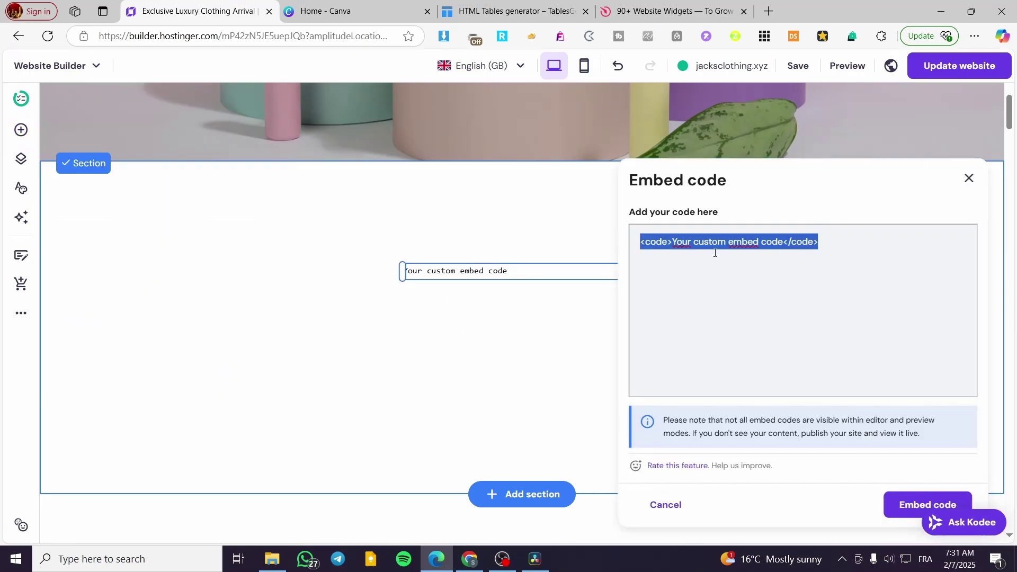
{"action": "key", "text": "BackSpace"}
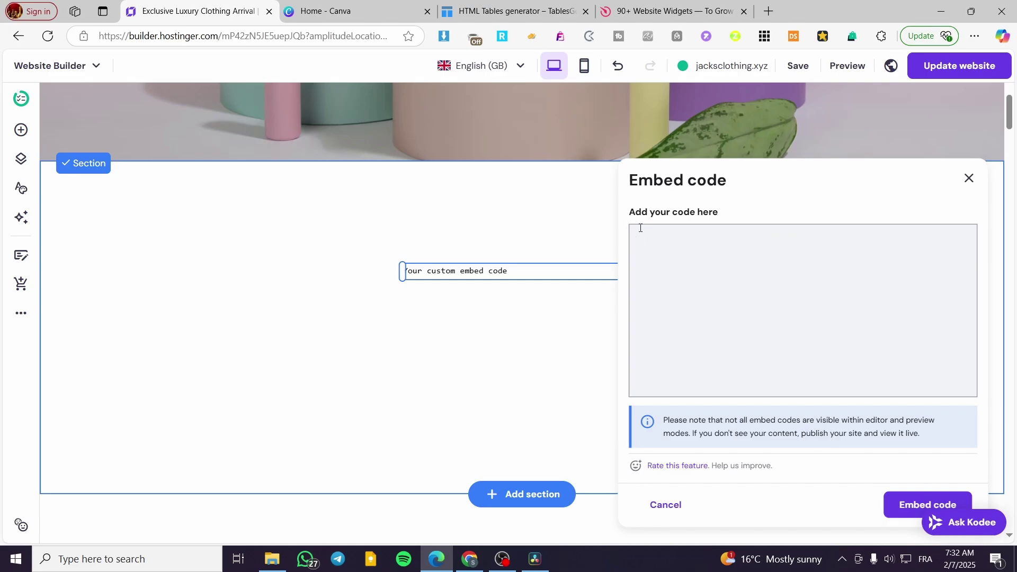
{"action": "left_click", "coordinate": [411, 11]}
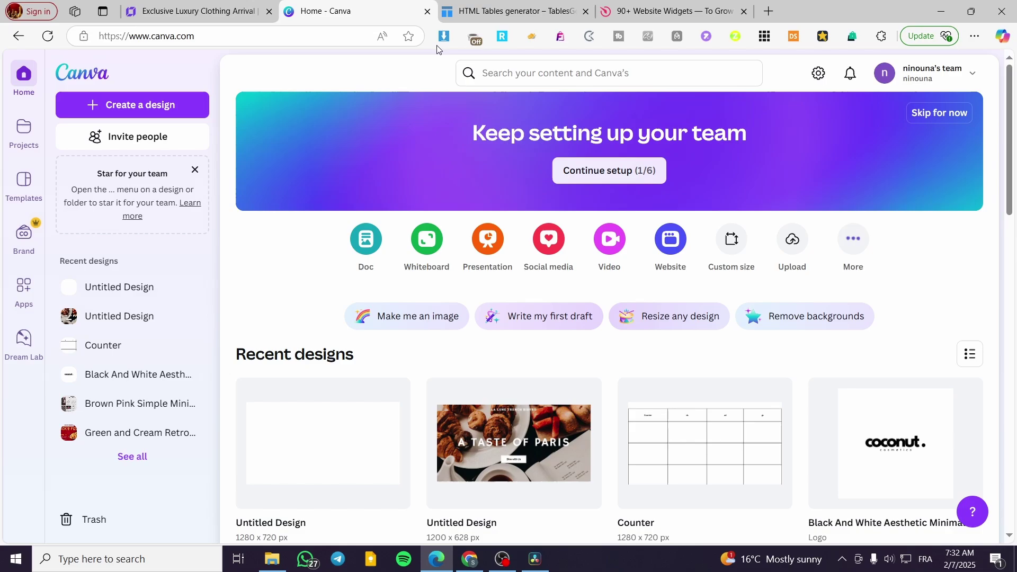
Regenerate and copy the table HTML in Tables Generator, then go to the Elfsight tab
{"action": "left_click", "coordinate": [562, 8]}
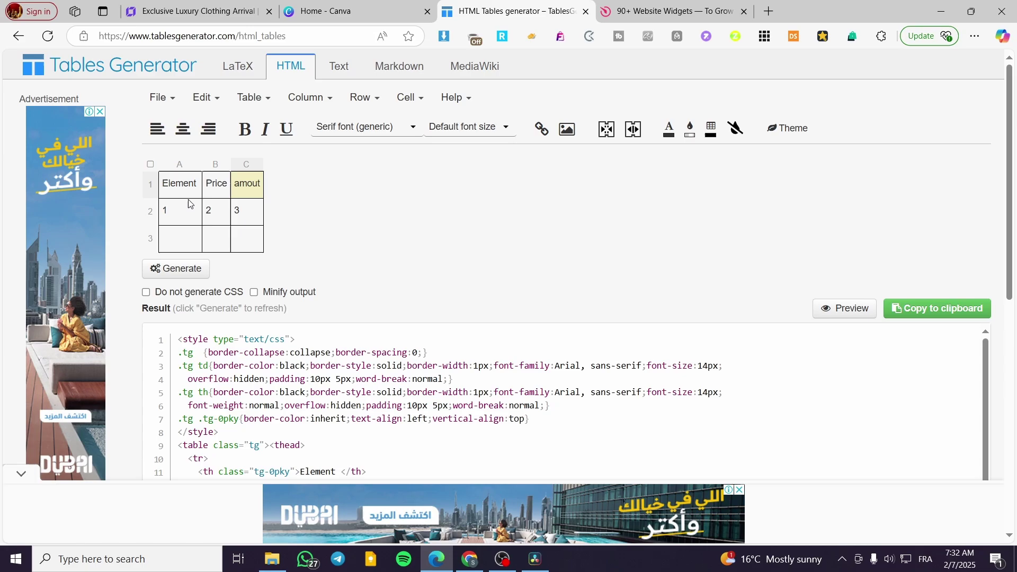
{"action": "left_click", "coordinate": [195, 269]}
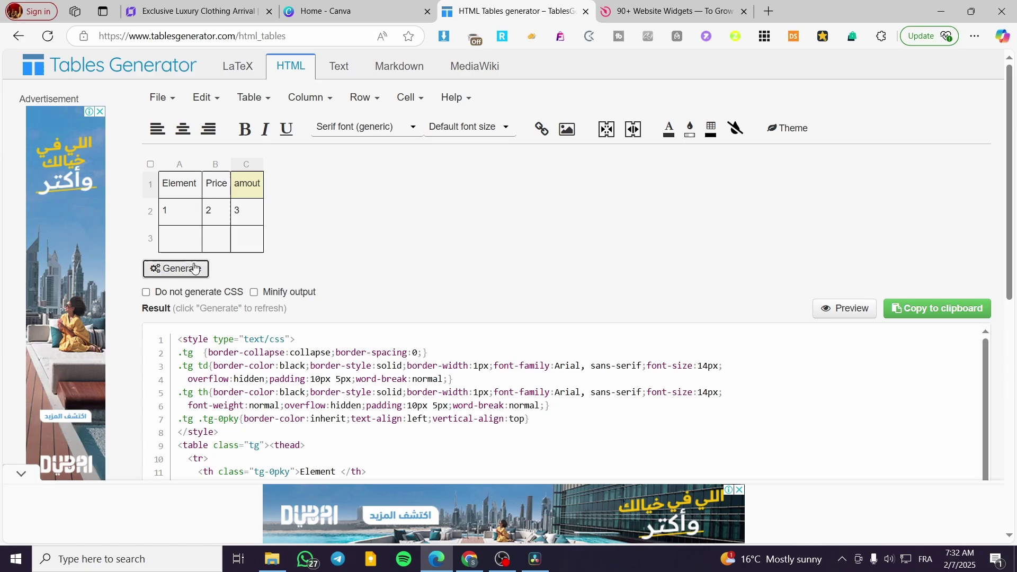
{"action": "left_click", "coordinate": [945, 308]}
{"action": "left_click", "coordinate": [674, 10]}
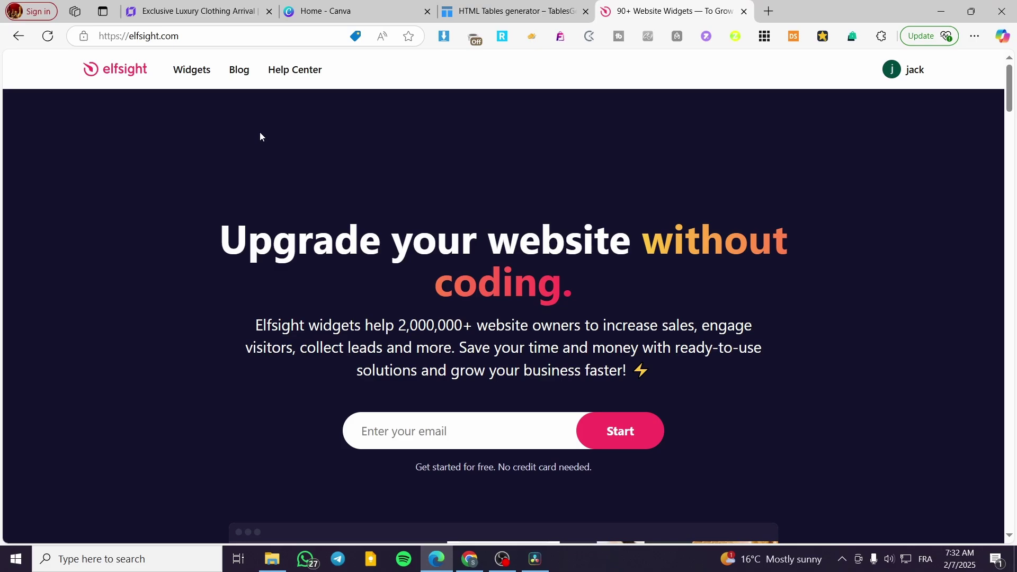
Browse the Elfsight widget catalogue and open the Slider app dashboard via Create Widget for Free
{"action": "mouse_move", "coordinate": [201, 73]}
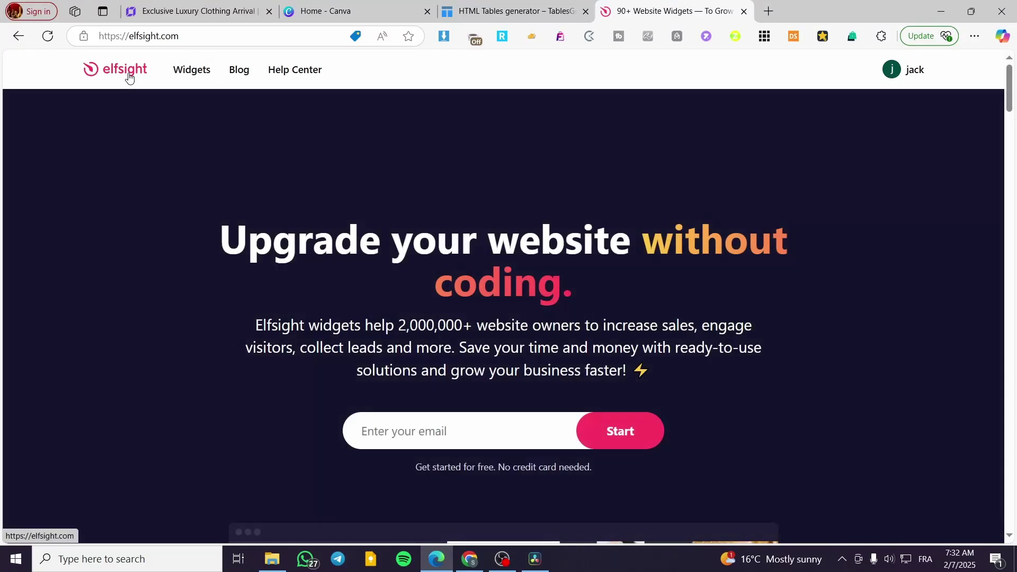
{"action": "left_click", "coordinate": [129, 78]}
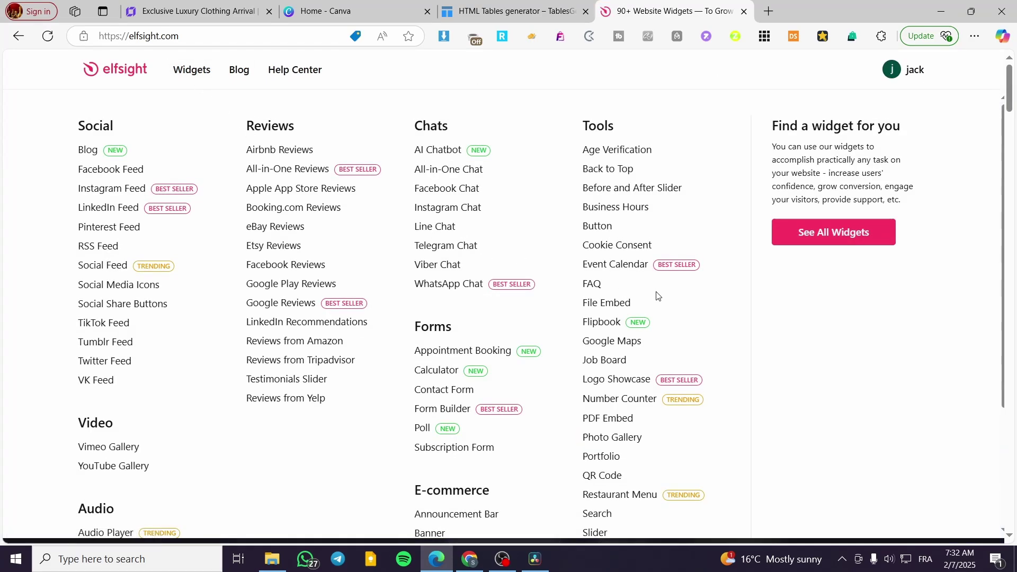
{"action": "scroll", "coordinate": [662, 315], "scroll_direction": "down", "scroll_amount": 1}
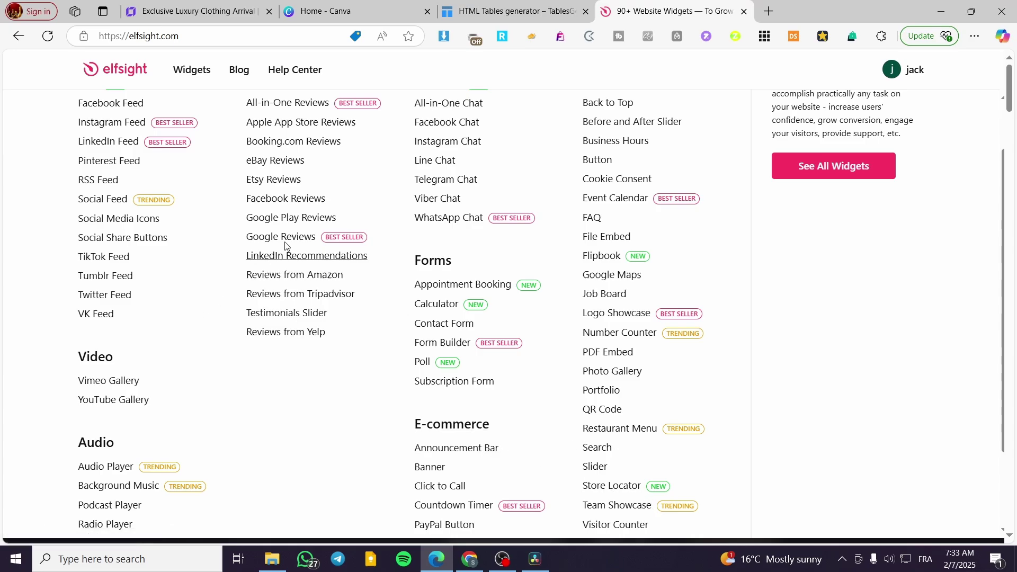
{"action": "scroll", "coordinate": [286, 238], "scroll_direction": "up", "scroll_amount": 1}
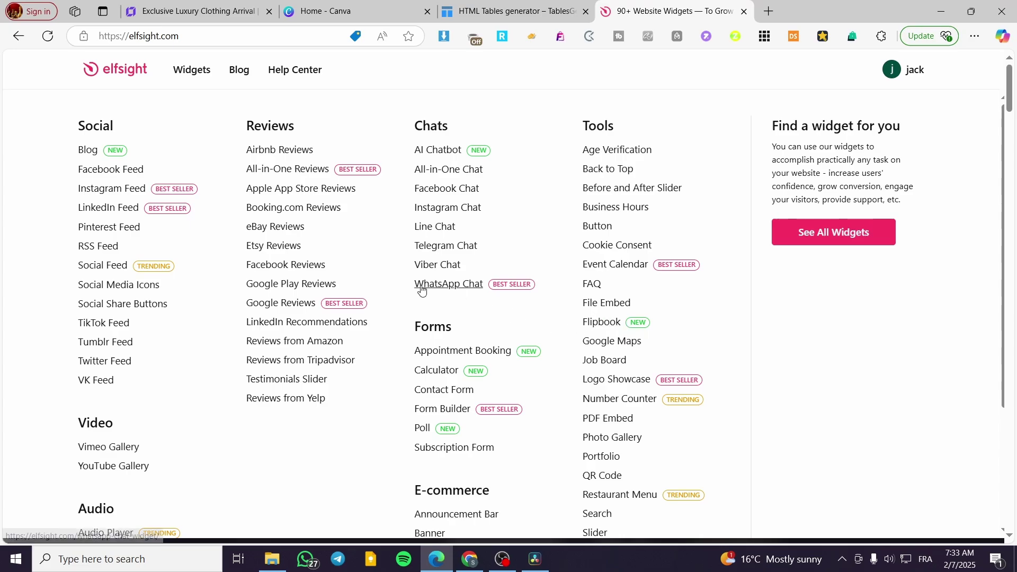
{"action": "scroll", "coordinate": [727, 337], "scroll_direction": "down", "scroll_amount": 2}
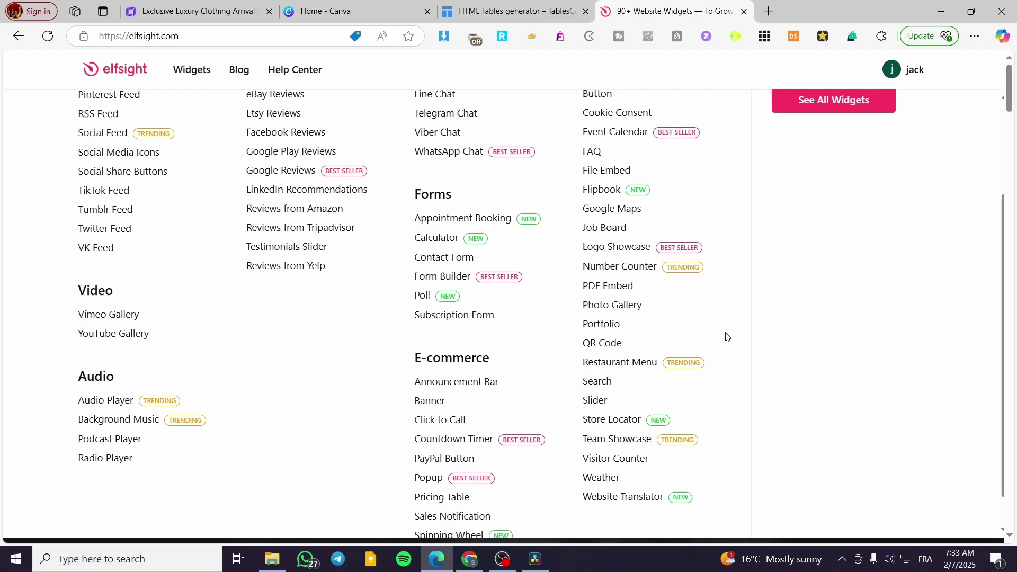
{"action": "left_click", "coordinate": [595, 400]}
{"action": "left_click", "coordinate": [188, 448]}
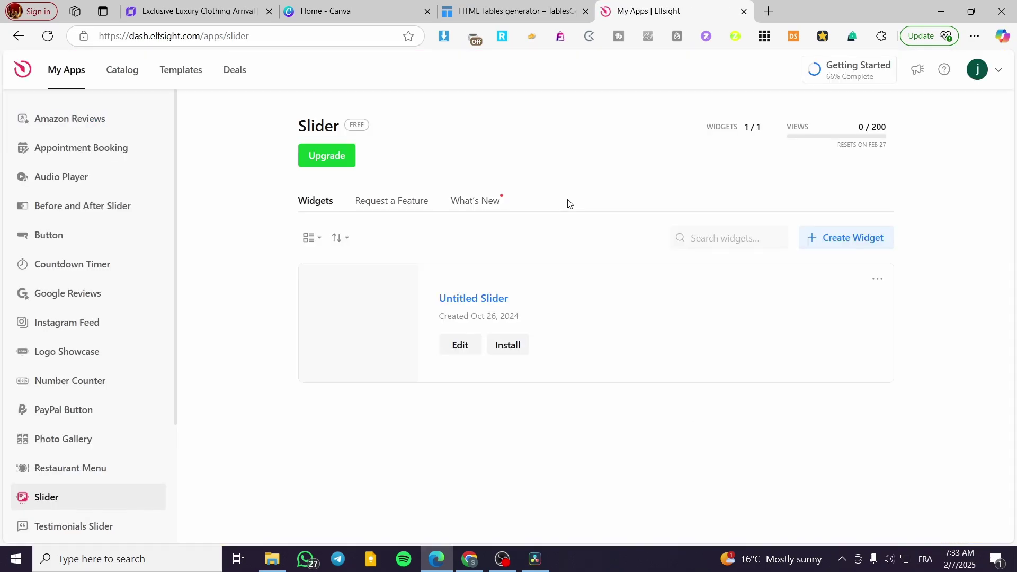
{"action": "left_click", "coordinate": [452, 350]}
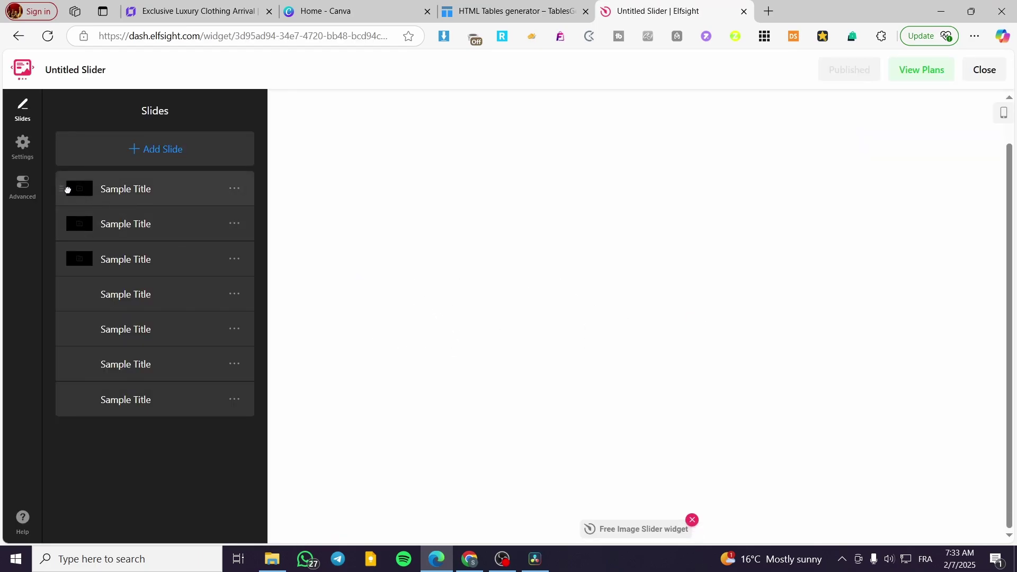
{"action": "left_click", "coordinate": [74, 258]}
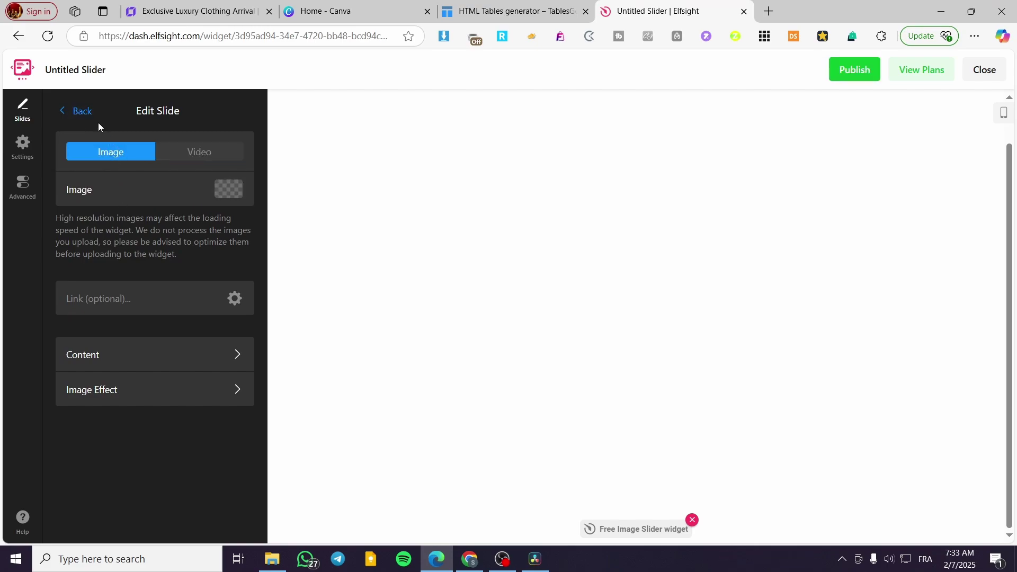
{"action": "left_click", "coordinate": [86, 112]}
{"action": "left_click", "coordinate": [129, 238]}
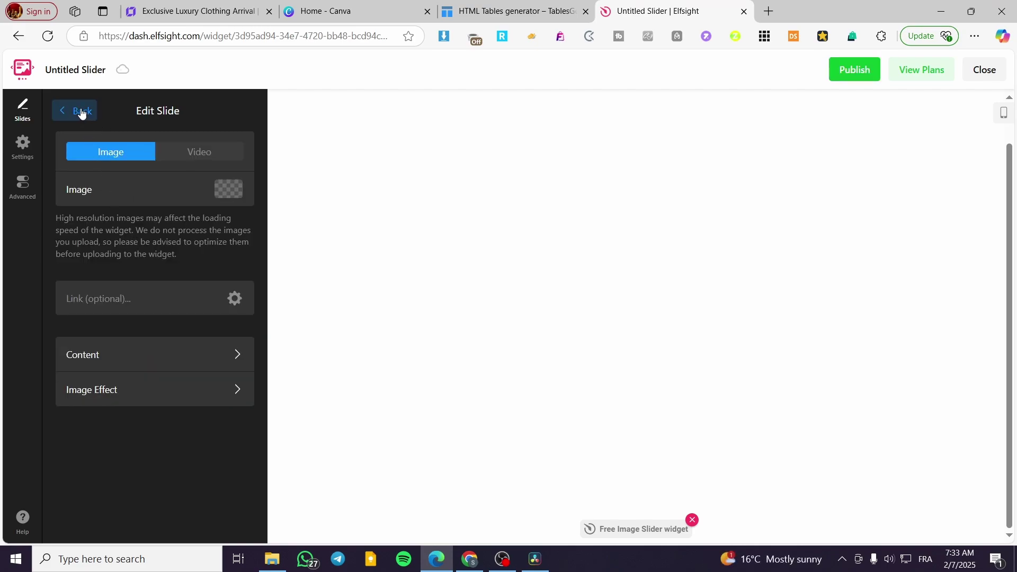
{"action": "left_click", "coordinate": [68, 108]}
{"action": "left_click", "coordinate": [27, 74]}
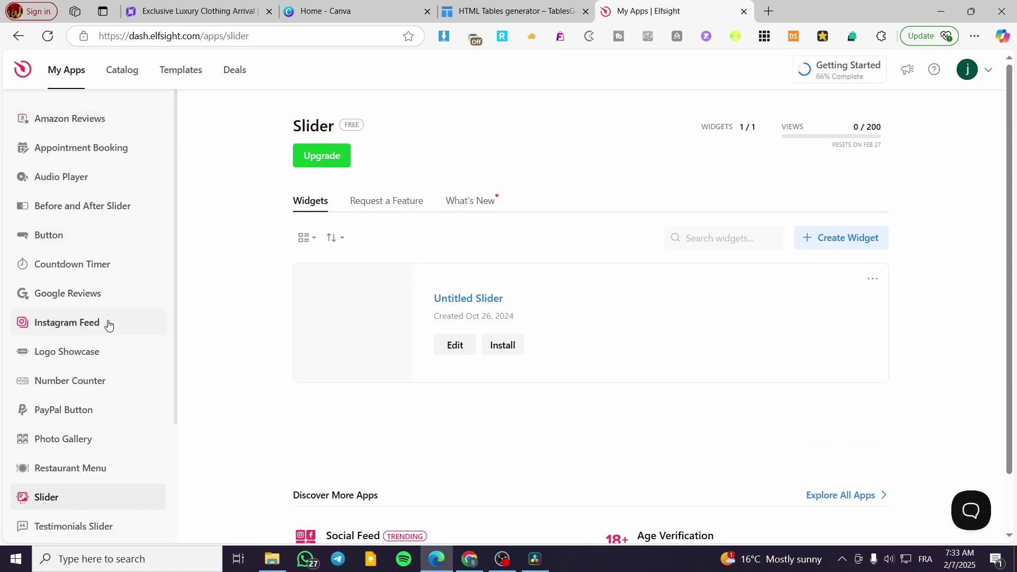
Open the Untitled Instagram Feed widget and review its layout, posts, style and settings panels
{"action": "left_click", "coordinate": [108, 324]}
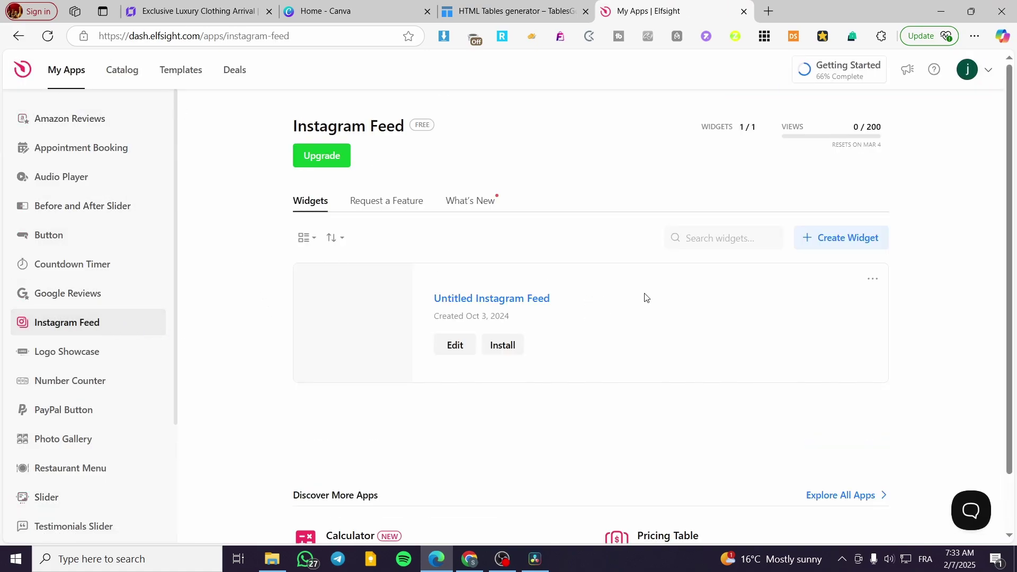
{"action": "left_click", "coordinate": [456, 345]}
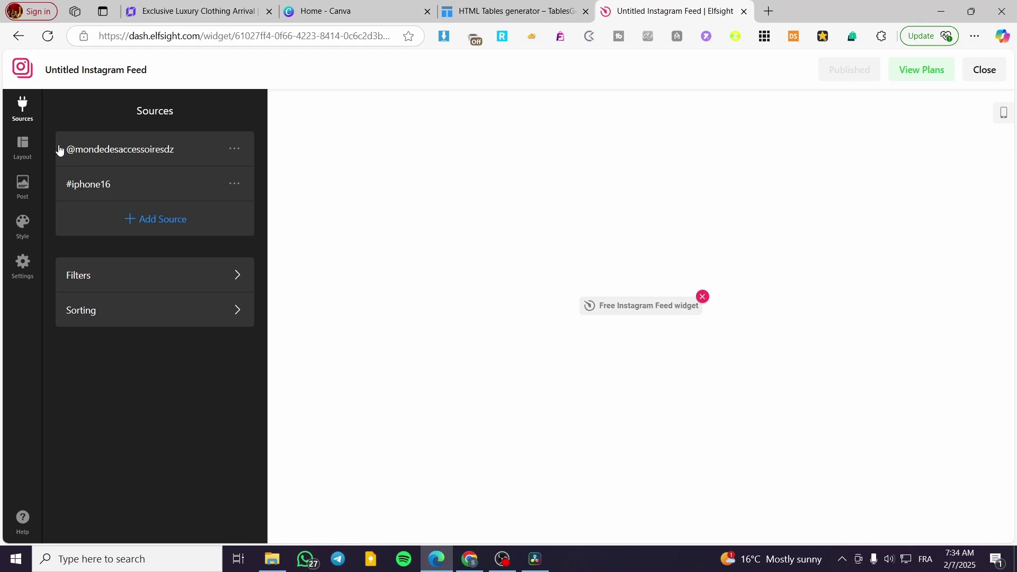
{"action": "left_click", "coordinate": [21, 147]}
{"action": "left_click", "coordinate": [23, 186]}
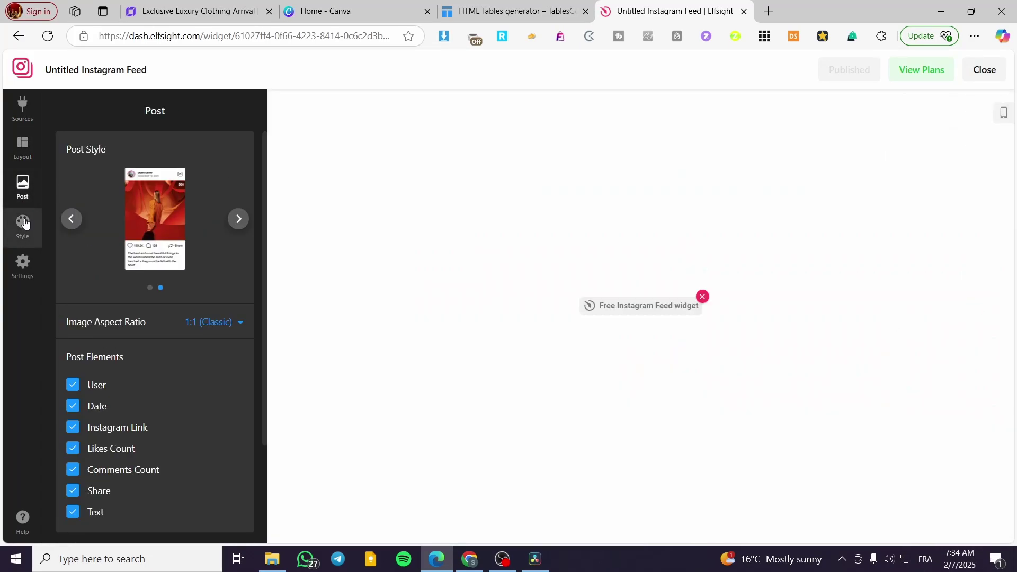
{"action": "left_click", "coordinate": [22, 225]}
{"action": "left_click", "coordinate": [24, 261]}
Close the editor, copy the feed's install embed code, and return to the builder tab
{"action": "left_click", "coordinate": [983, 69]}
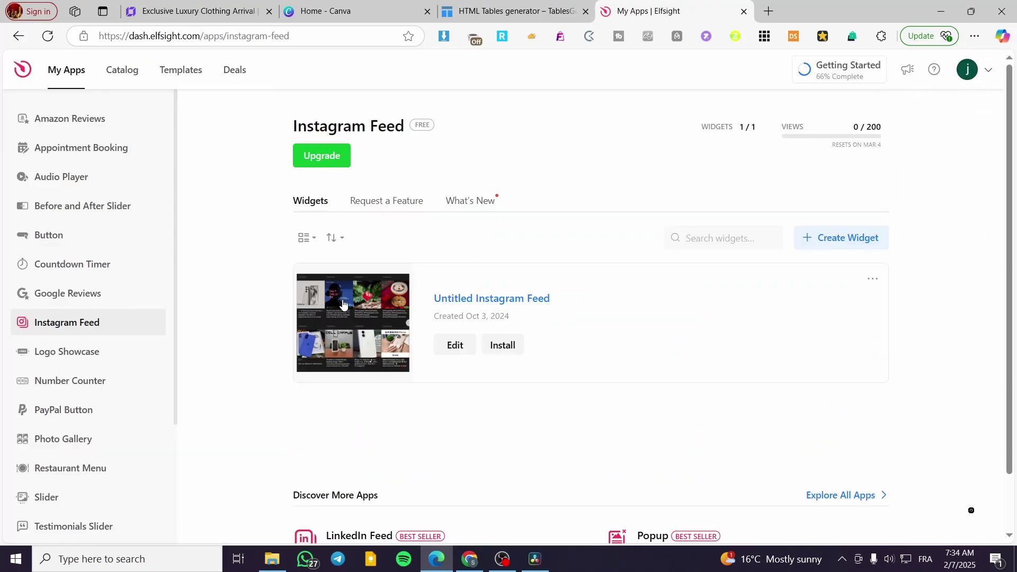
{"action": "left_click", "coordinate": [502, 346]}
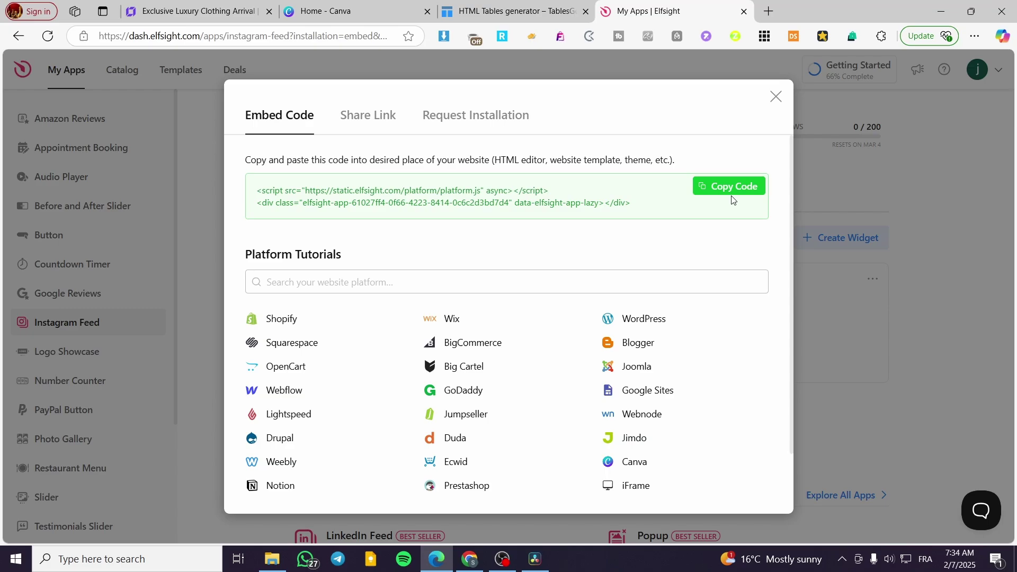
{"action": "left_click", "coordinate": [726, 185]}
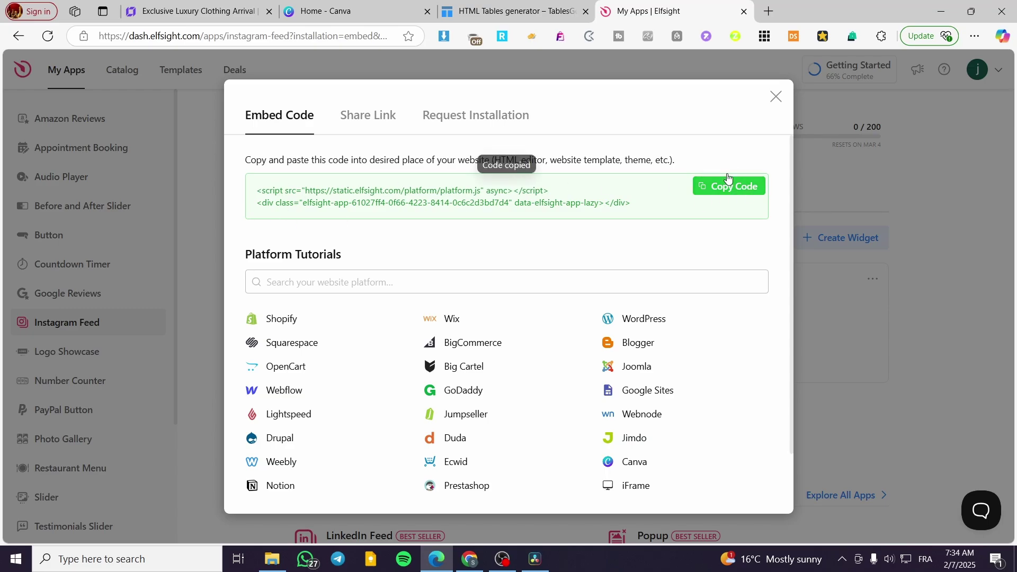
{"action": "key", "text": "ctrl+1"}
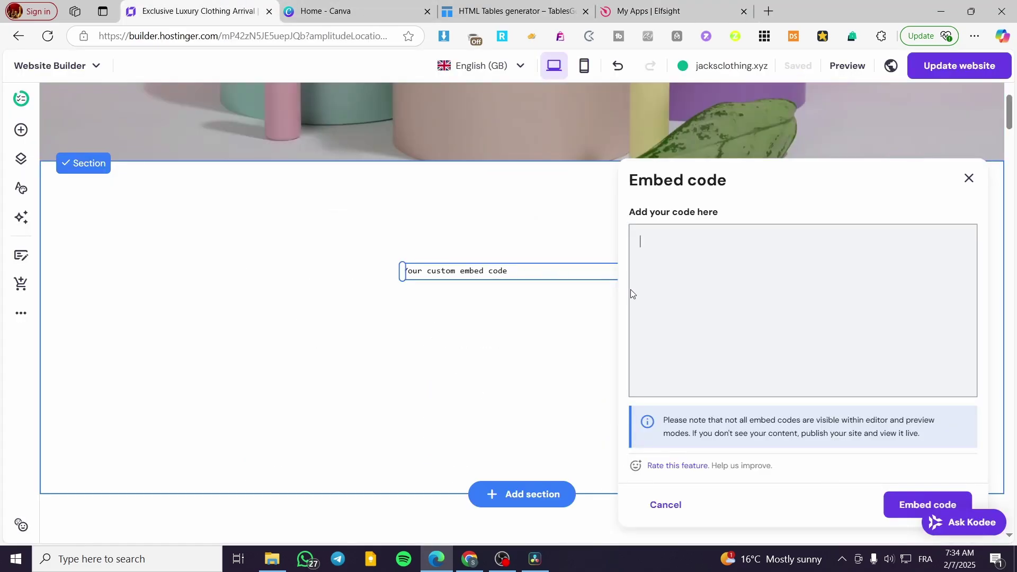
Paste the Instagram feed code as an embed block and move it to the section's upper left
{"action": "key", "text": "ctrl+v"}
{"action": "left_click", "coordinate": [910, 504]}
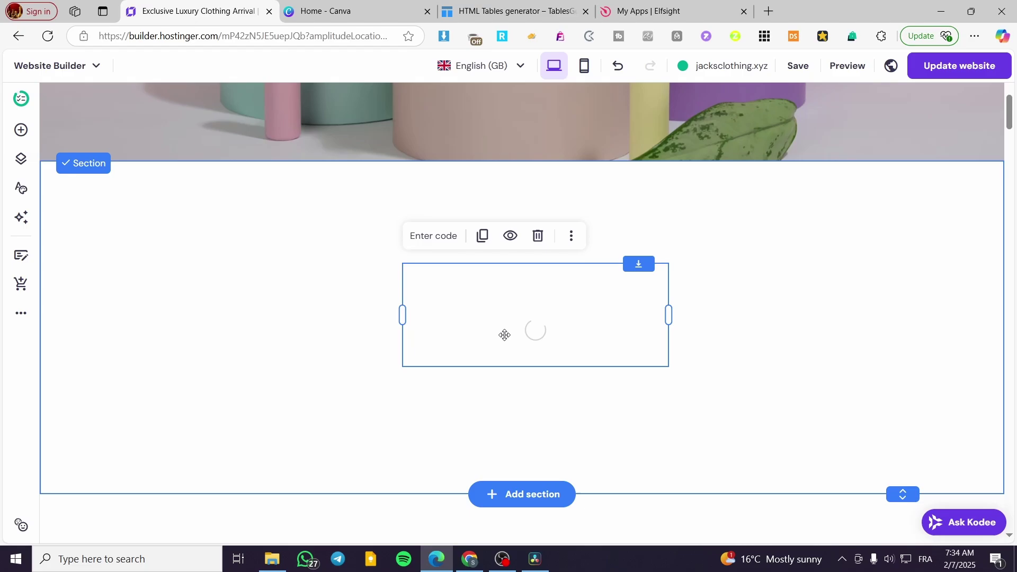
{"action": "left_click_drag", "start_coordinate": [504, 334], "coordinate": [217, 235]}
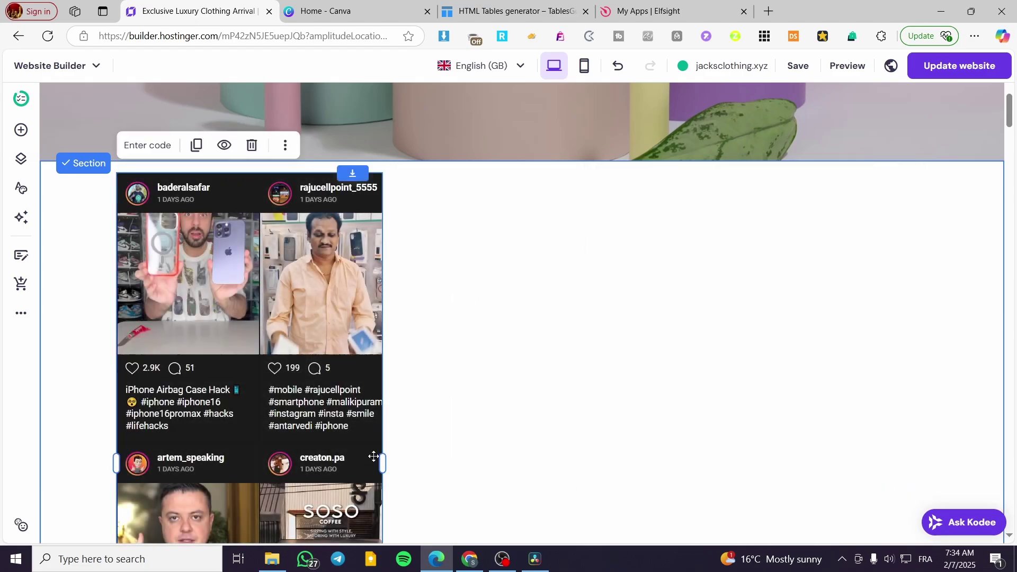
Resize the feed block, widening it across the section and then narrowing it back down
{"action": "left_click_drag", "start_coordinate": [380, 467], "coordinate": [927, 463]}
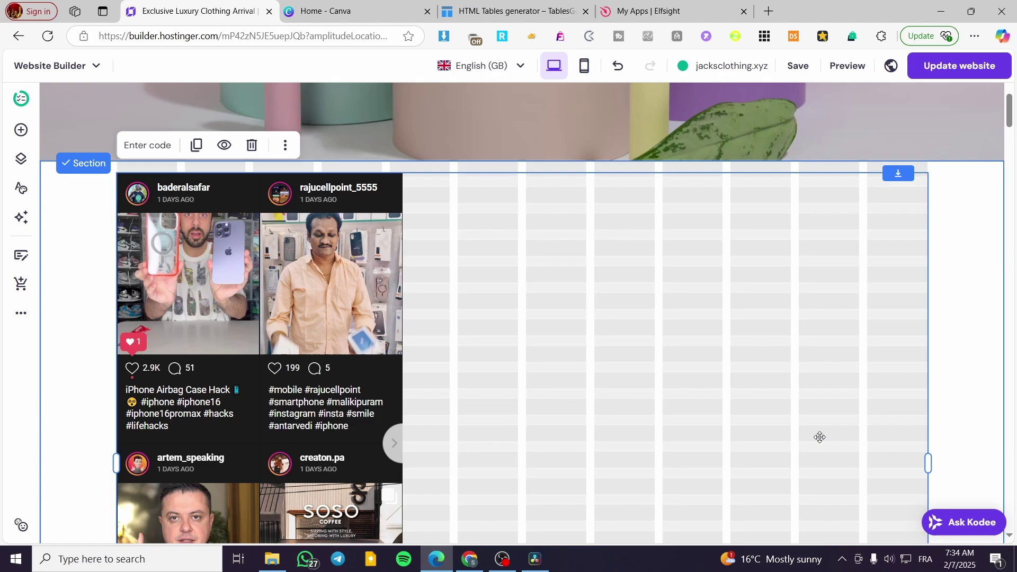
{"action": "scroll", "coordinate": [383, 369], "scroll_direction": "down", "scroll_amount": 3}
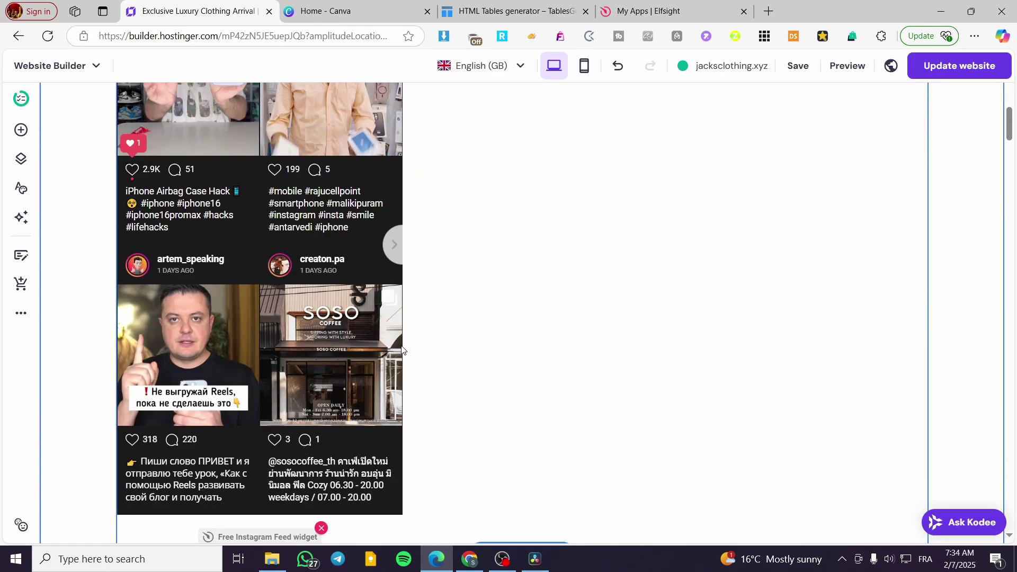
{"action": "left_click_drag", "start_coordinate": [403, 263], "coordinate": [422, 255]}
{"action": "scroll", "coordinate": [398, 391], "scroll_direction": "down", "scroll_amount": 1}
{"action": "left_click_drag", "start_coordinate": [928, 216], "coordinate": [397, 210]}
{"action": "scroll", "coordinate": [492, 323], "scroll_direction": "up", "scroll_amount": 2}
{"action": "scroll", "coordinate": [491, 323], "scroll_direction": "up", "scroll_amount": 2}
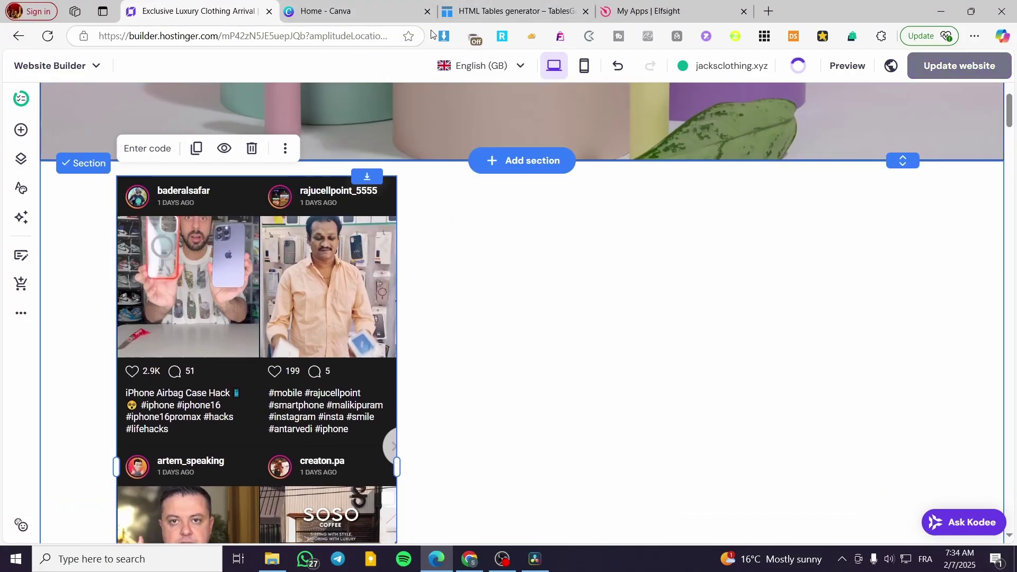
Copy the generated HTML for the Element/Price/amout table from Tables Generator
{"action": "left_click", "coordinate": [487, 4]}
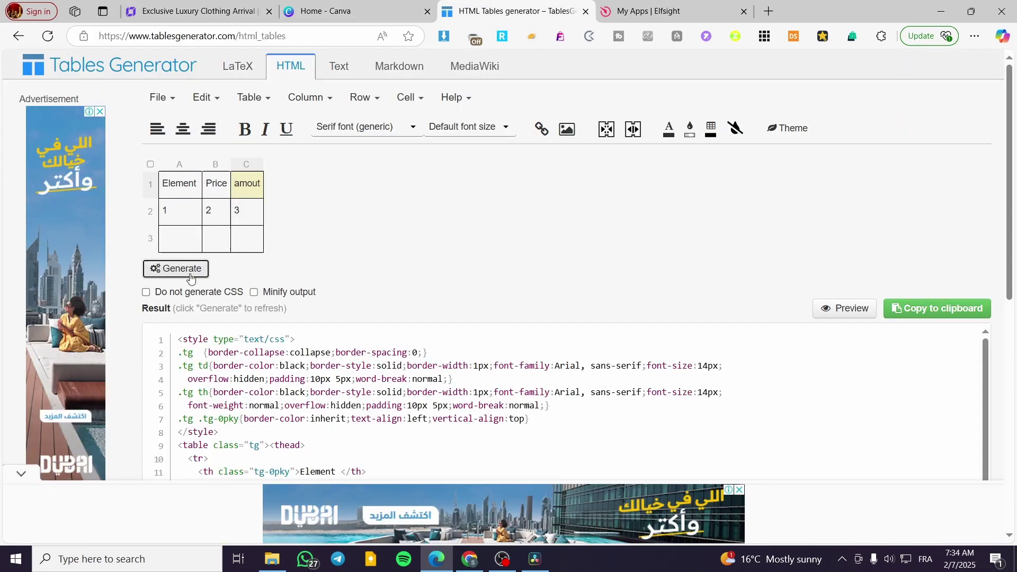
{"action": "left_click", "coordinate": [938, 314]}
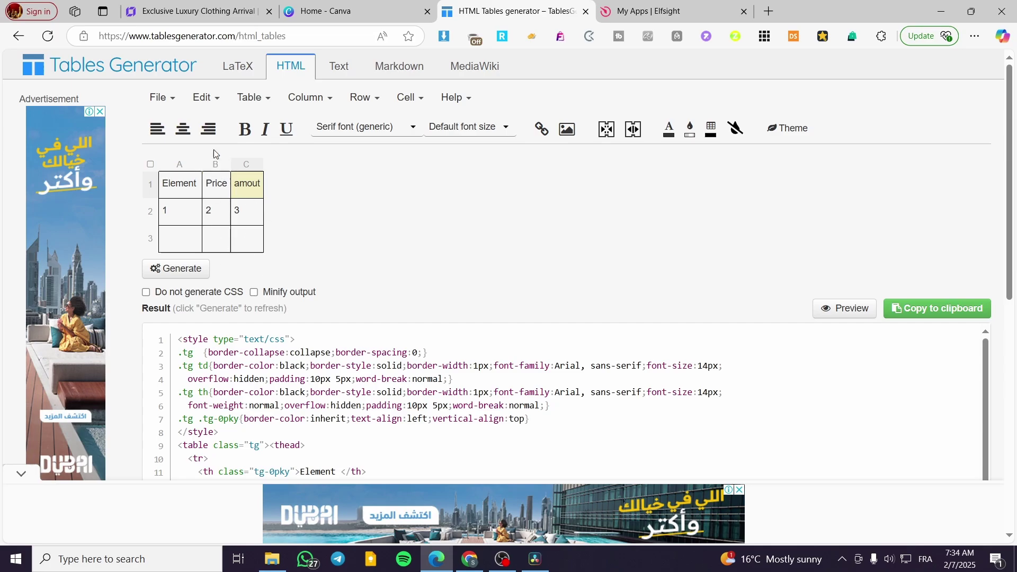
Add a new embed block in the builder and paste the Element/Price/amout table HTML into it
{"action": "left_click", "coordinate": [182, 5]}
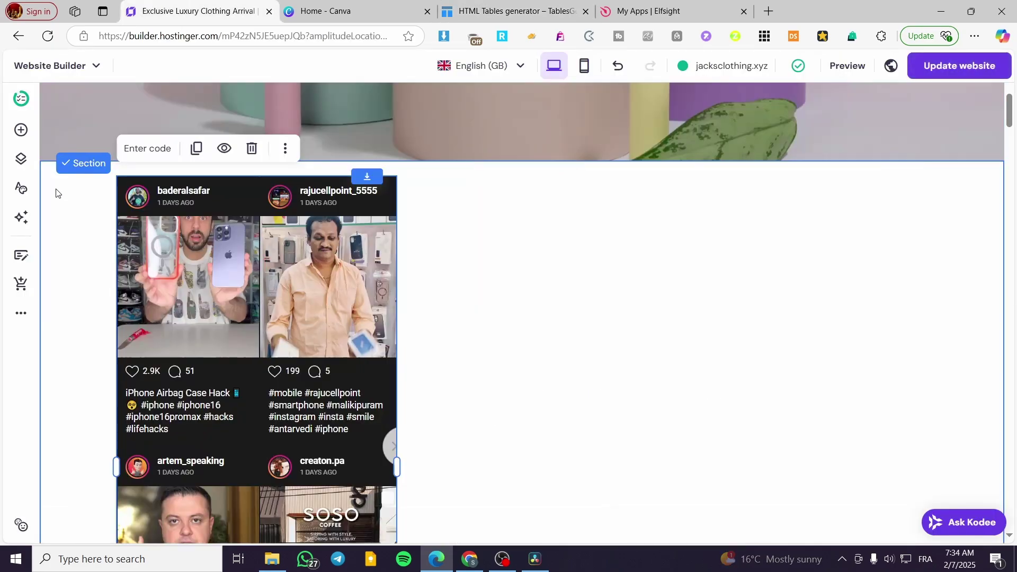
{"action": "left_click", "coordinate": [21, 130]}
{"action": "scroll", "coordinate": [89, 482], "scroll_direction": "down", "scroll_amount": 2}
{"action": "left_click_drag", "start_coordinate": [89, 482], "coordinate": [676, 344]}
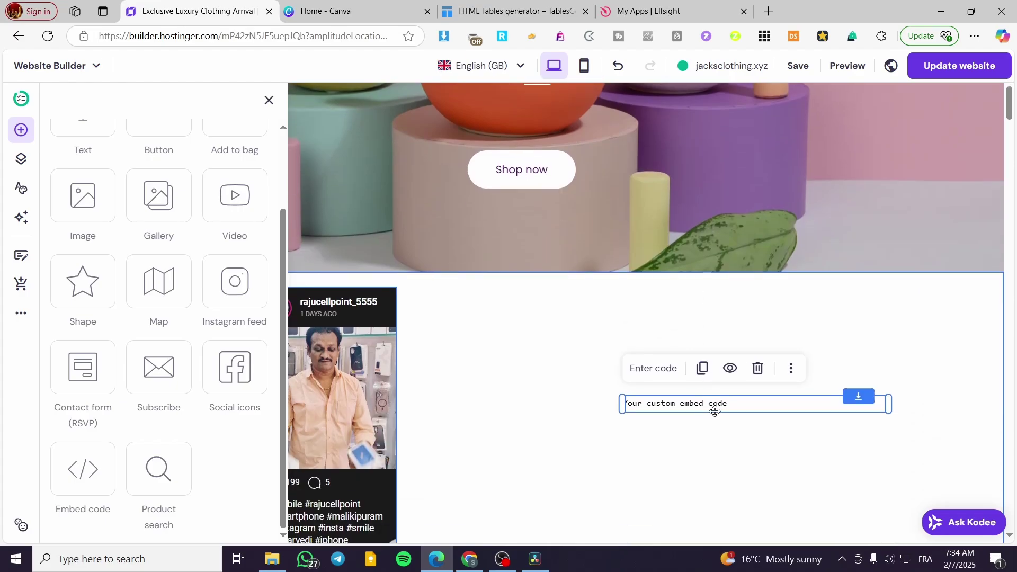
{"action": "double_click", "coordinate": [712, 408]}
{"action": "key", "text": "ctrl+a"}
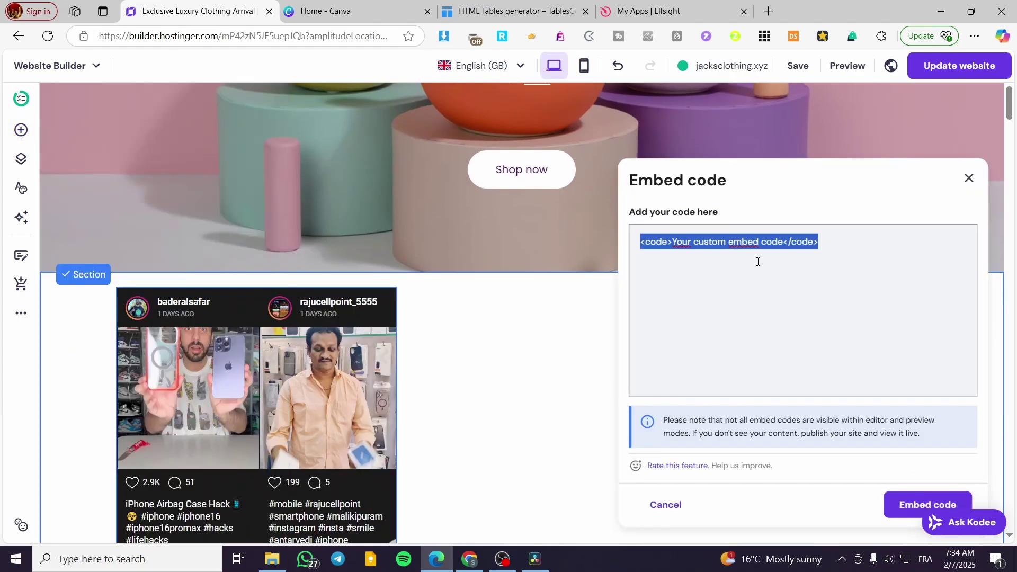
{"action": "key", "text": "ctrl+v"}
{"action": "left_click", "coordinate": [932, 500]}
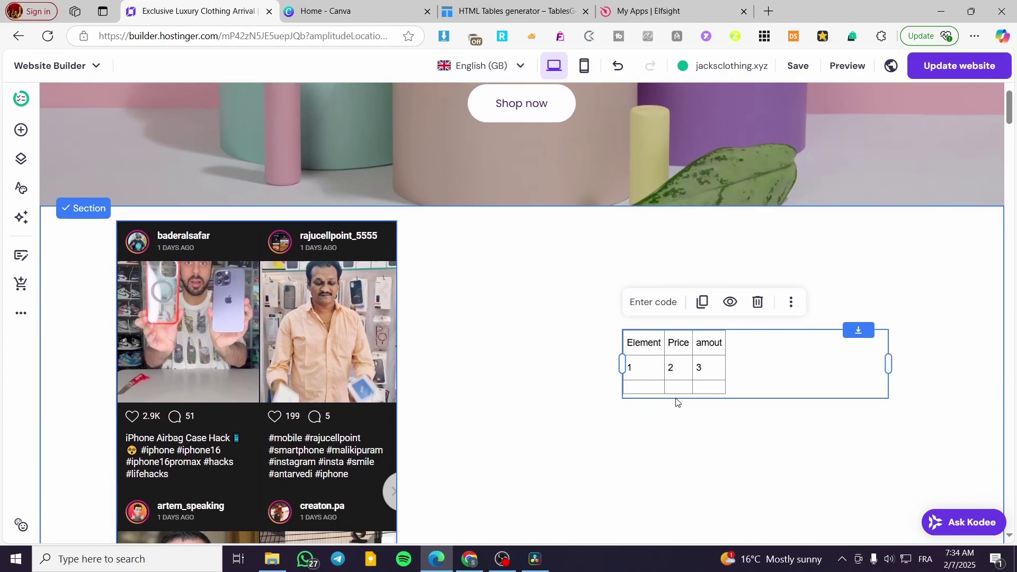
Move the table block up into place and delete the Instagram feed from the section
{"action": "left_click_drag", "start_coordinate": [687, 358], "coordinate": [721, 241]}
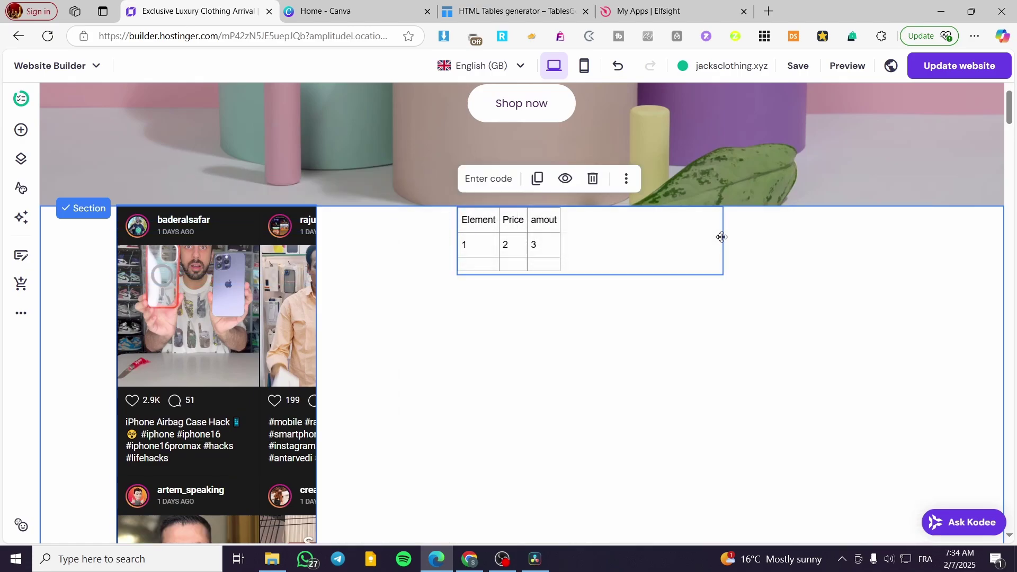
{"action": "left_click_drag", "start_coordinate": [588, 245], "coordinate": [535, 270]}
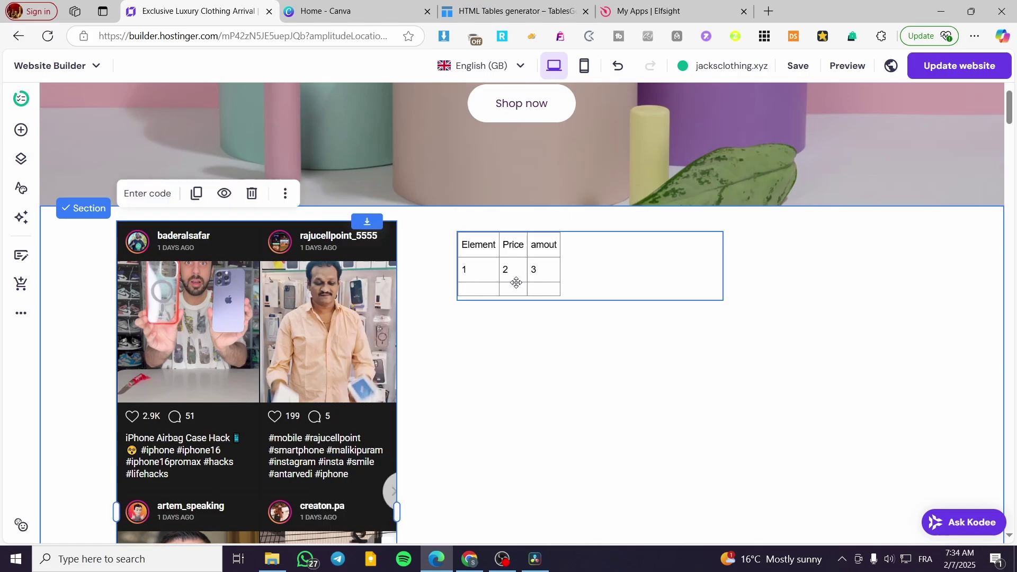
{"action": "double_click", "coordinate": [547, 270]}
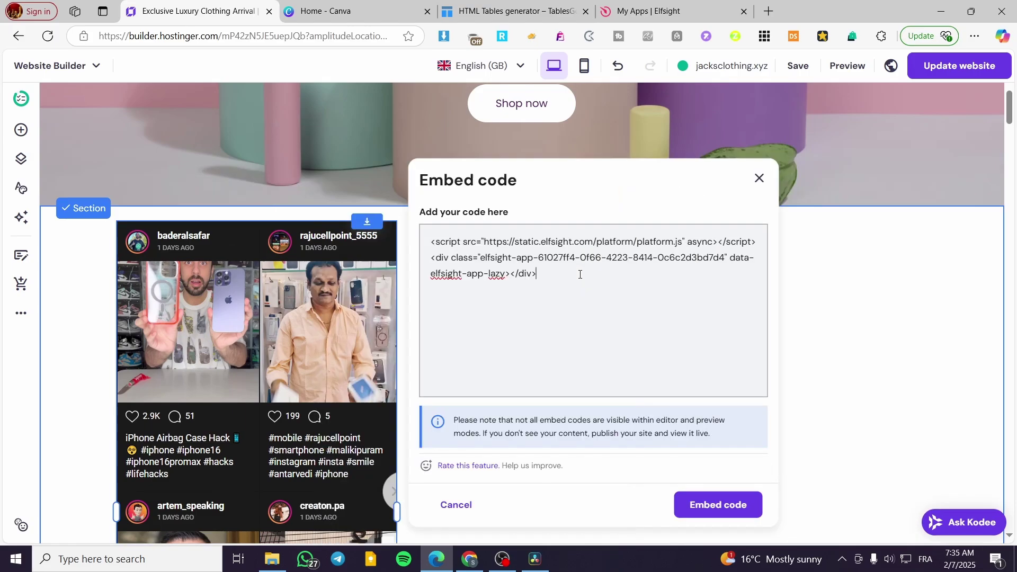
{"action": "left_click", "coordinate": [759, 178]}
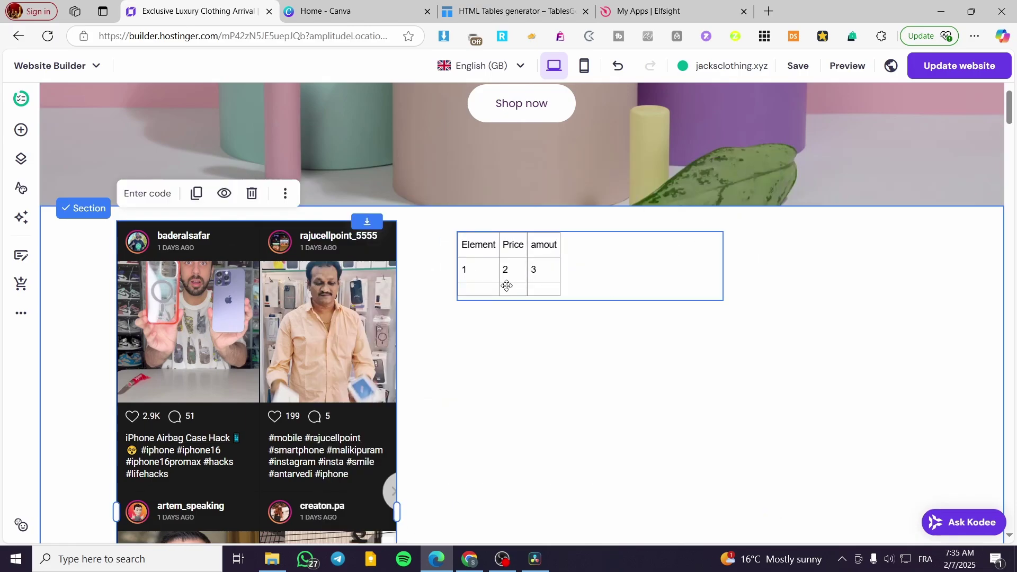
{"action": "left_click", "coordinate": [318, 299]}
{"action": "key", "text": "Delete"}
Narrow the table block to fit the table, then switch to the Canva tab
{"action": "left_click", "coordinate": [577, 266]}
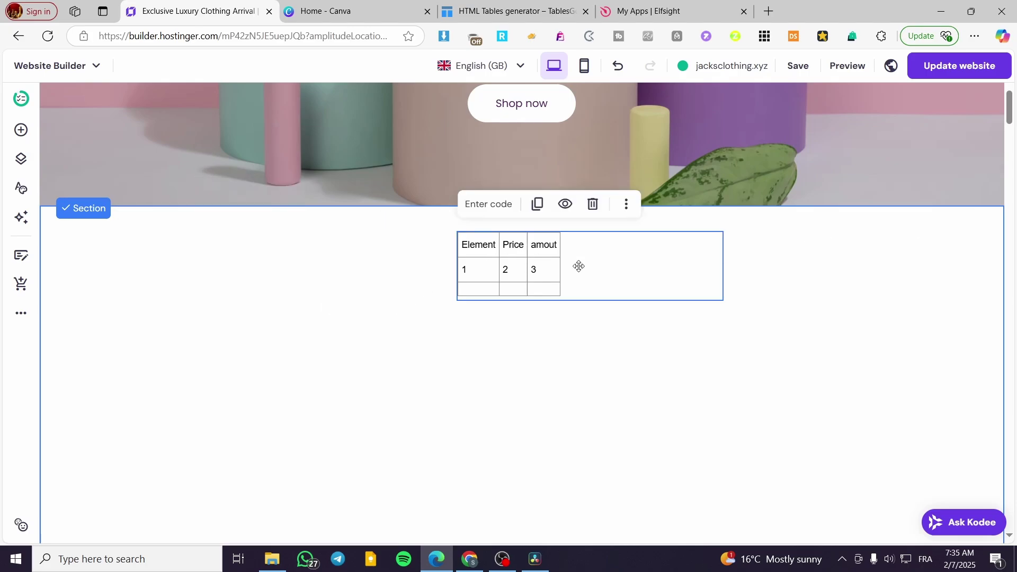
{"action": "double_click", "coordinate": [535, 271]}
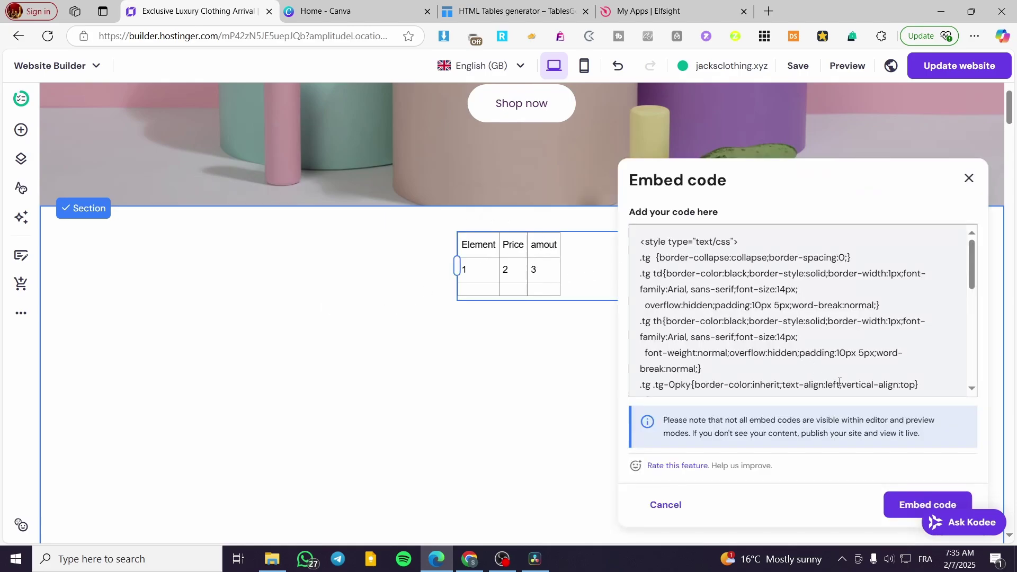
{"action": "left_click", "coordinate": [963, 181]}
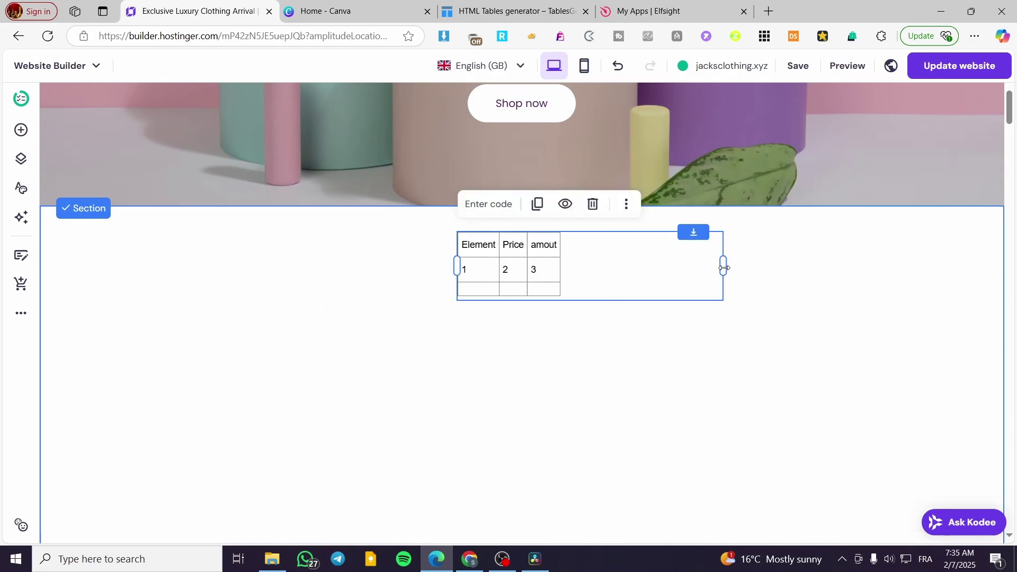
{"action": "left_click_drag", "start_coordinate": [724, 267], "coordinate": [556, 280]}
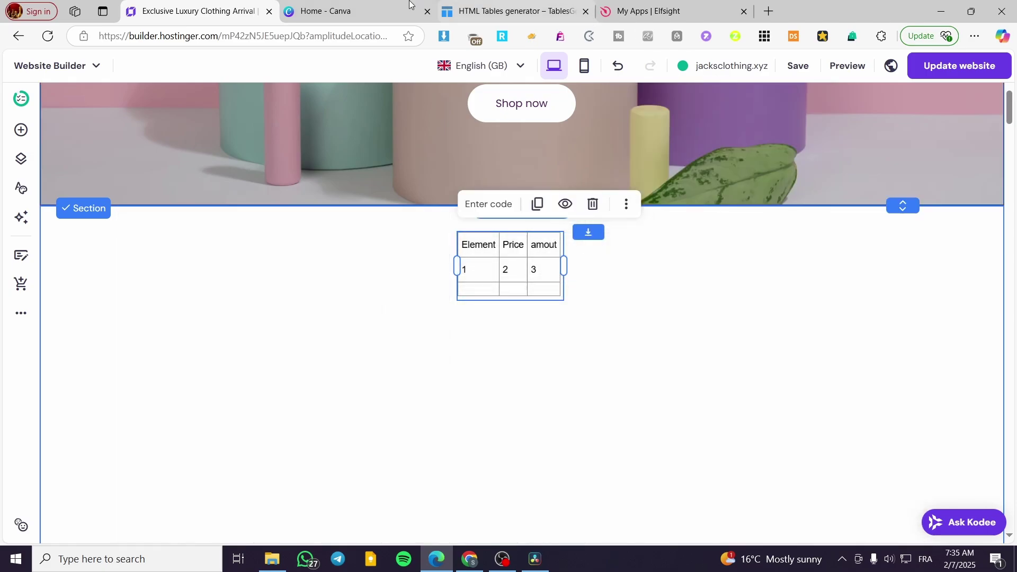
{"action": "left_click", "coordinate": [338, 12]}
Open the 'A Taste of Paris' Canva design and copy its HTML embed code from Share > Embed
{"action": "scroll", "coordinate": [918, 381], "scroll_direction": "down", "scroll_amount": 3}
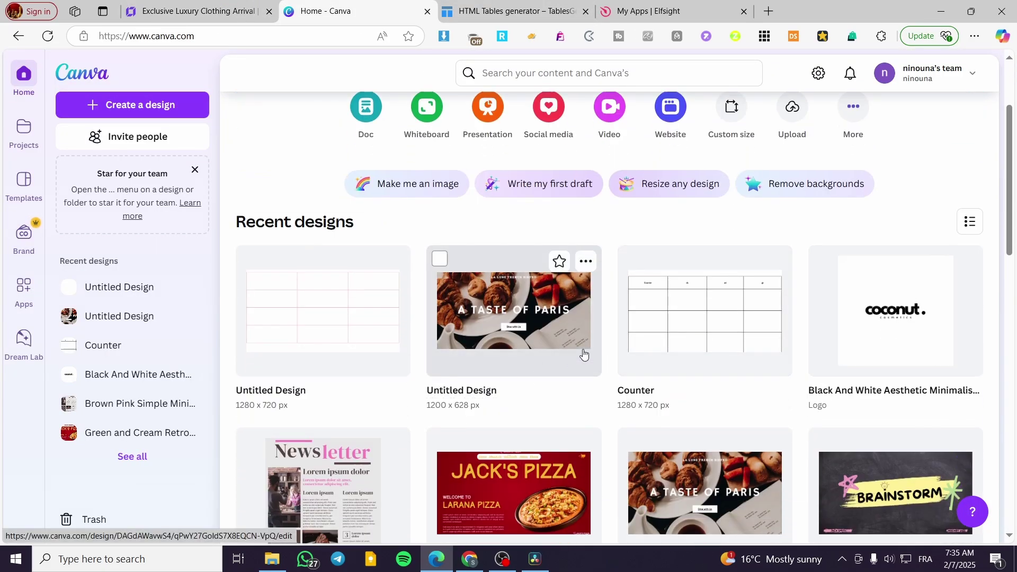
{"action": "left_click", "coordinate": [551, 321]}
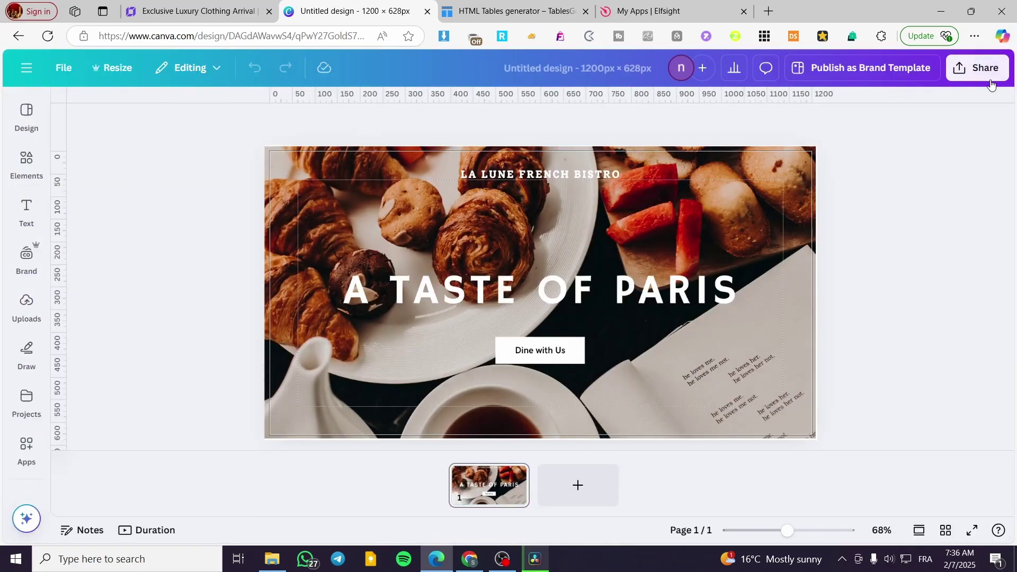
{"action": "left_click", "coordinate": [986, 72]}
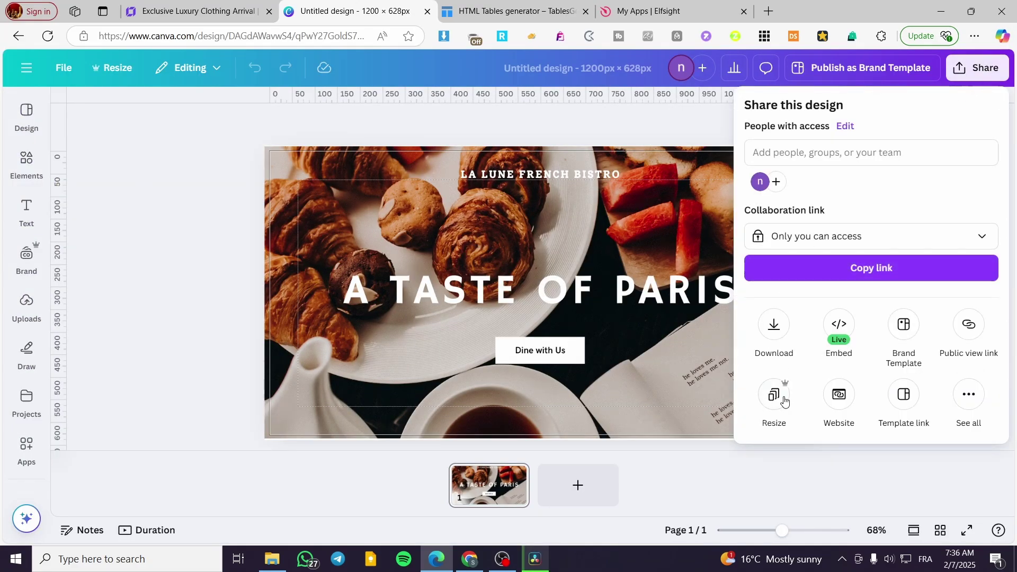
{"action": "left_click", "coordinate": [969, 396]}
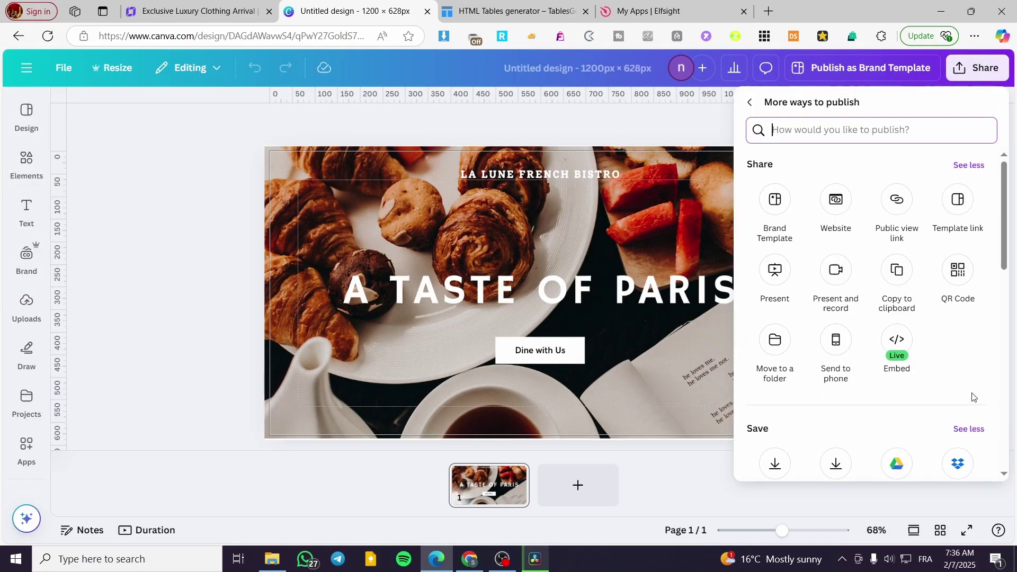
{"action": "left_click", "coordinate": [902, 351]}
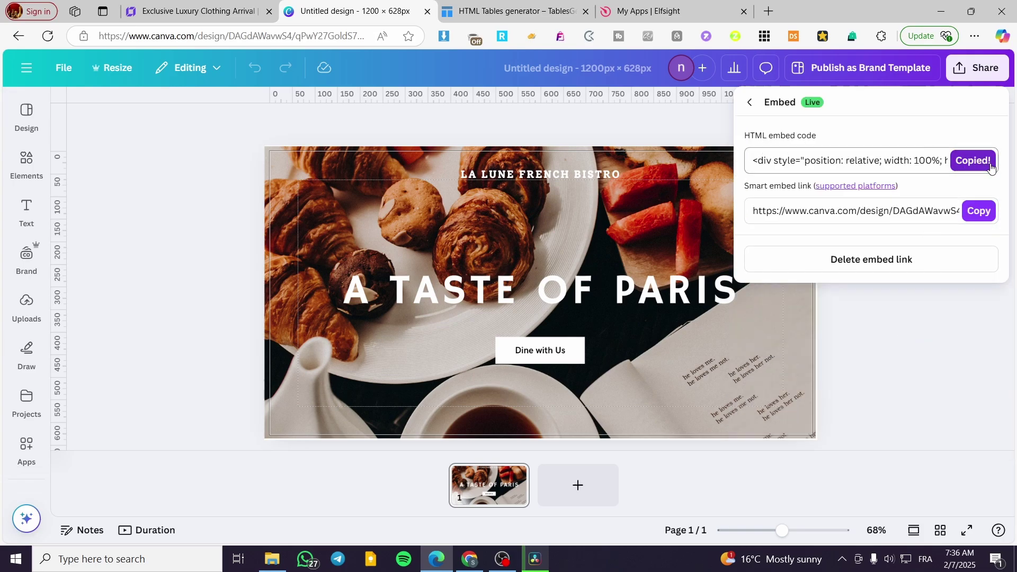
Replace the table block's HTML code with the copied Canva embed code
{"action": "left_click", "coordinate": [169, 6]}
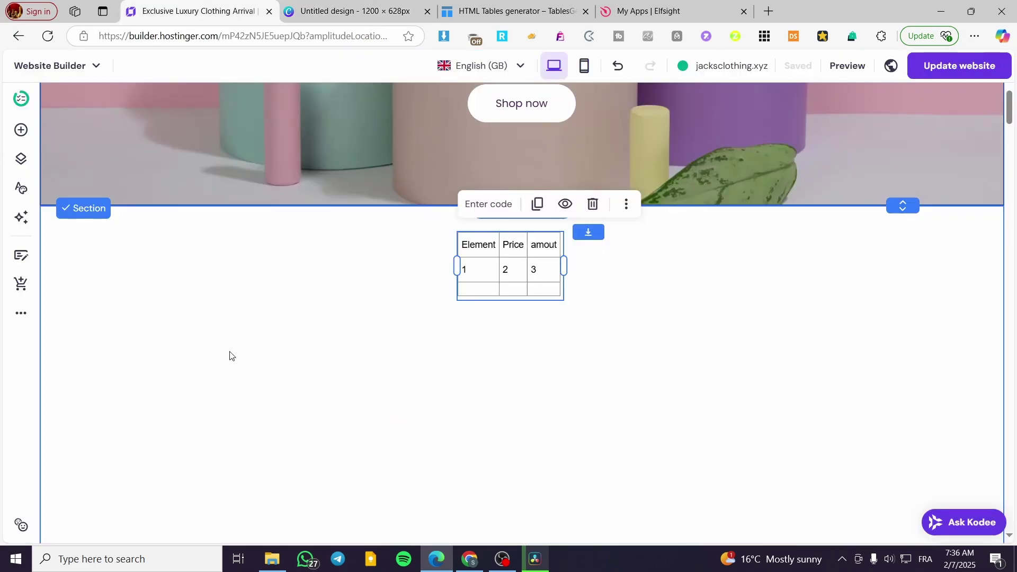
{"action": "left_click", "coordinate": [479, 204]}
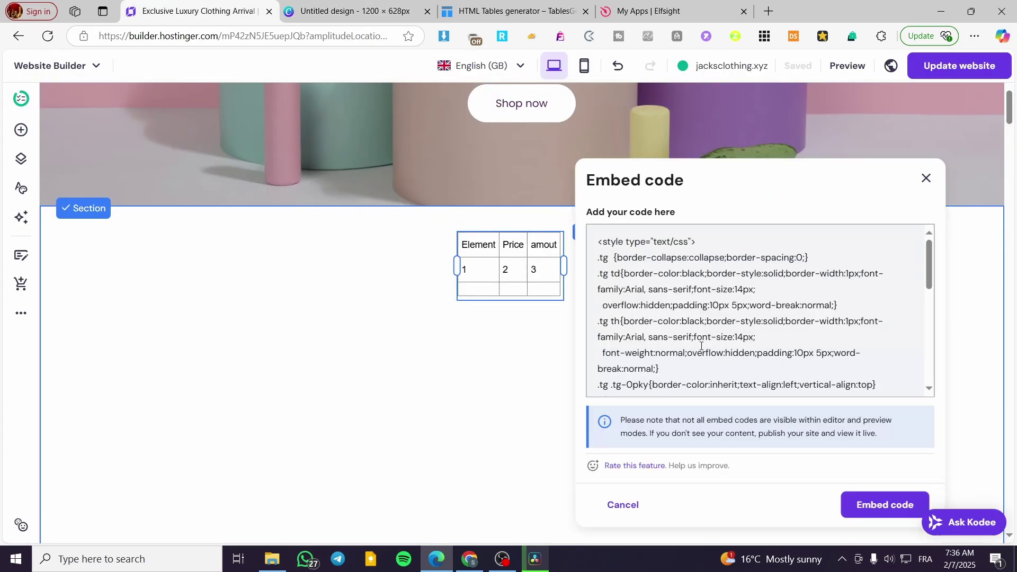
{"action": "key", "text": "ctrl+a"}
{"action": "key", "text": "ctrl+v"}
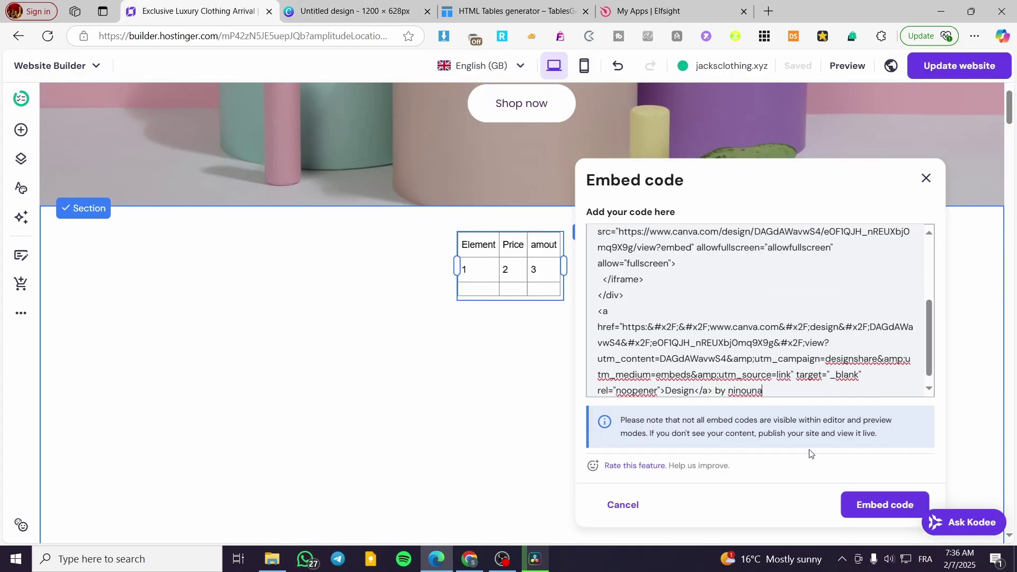
{"action": "left_click", "coordinate": [881, 516]}
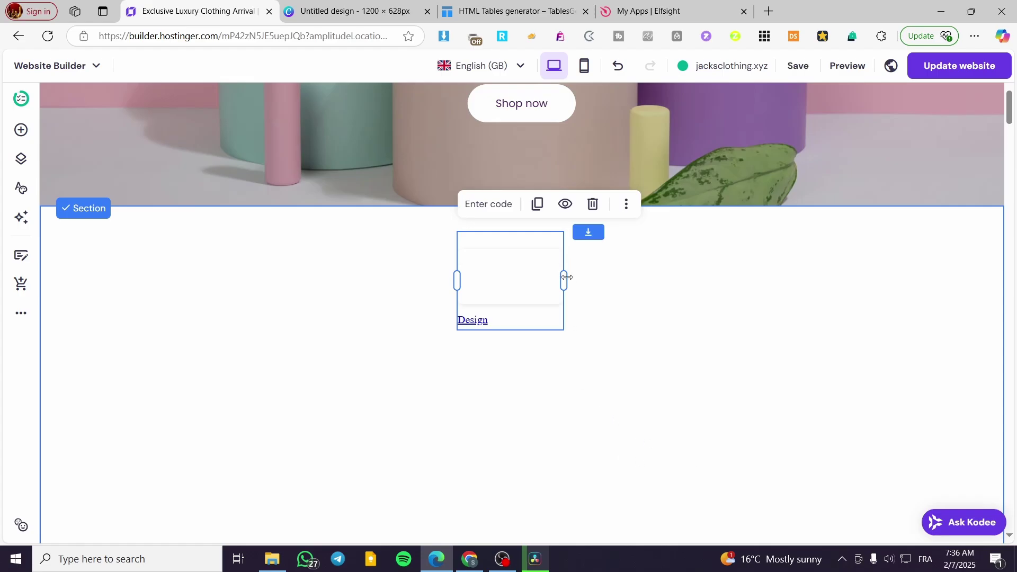
Widen the embedded 'A Taste of Paris' design across the section and nudge it right
{"action": "left_click_drag", "start_coordinate": [567, 277], "coordinate": [926, 318]}
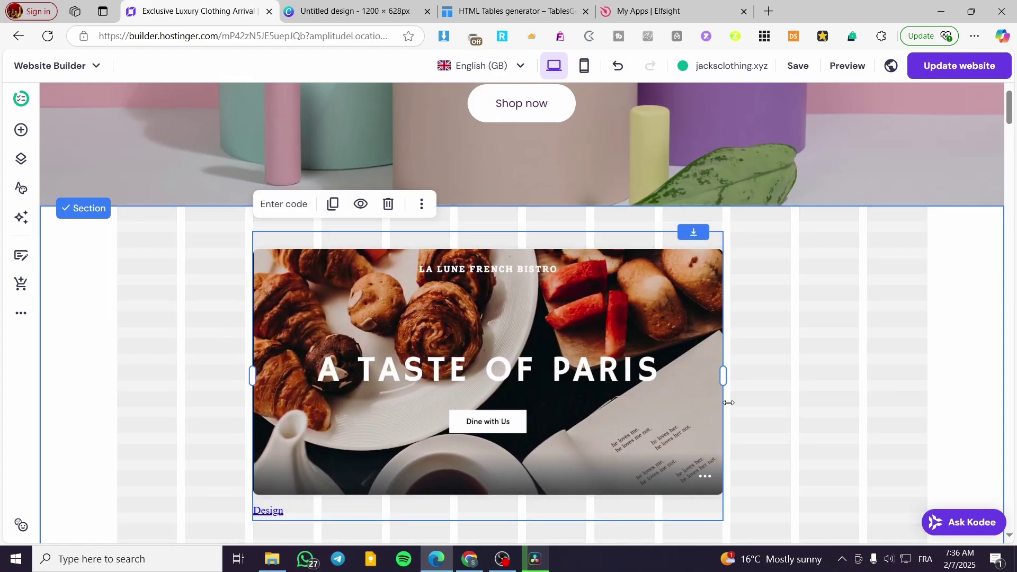
{"action": "left_click_drag", "start_coordinate": [723, 377], "coordinate": [792, 376]}
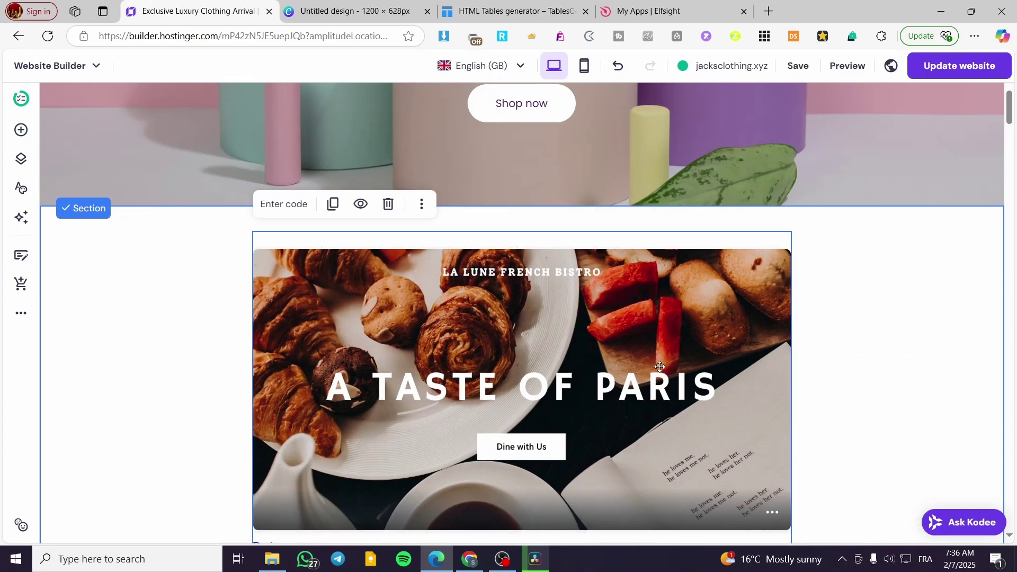
{"action": "left_click_drag", "start_coordinate": [660, 366], "coordinate": [690, 365]}
{"action": "scroll", "coordinate": [604, 354], "scroll_direction": "up", "scroll_amount": 1}
{"action": "scroll", "coordinate": [501, 362], "scroll_direction": "down", "scroll_amount": 3}
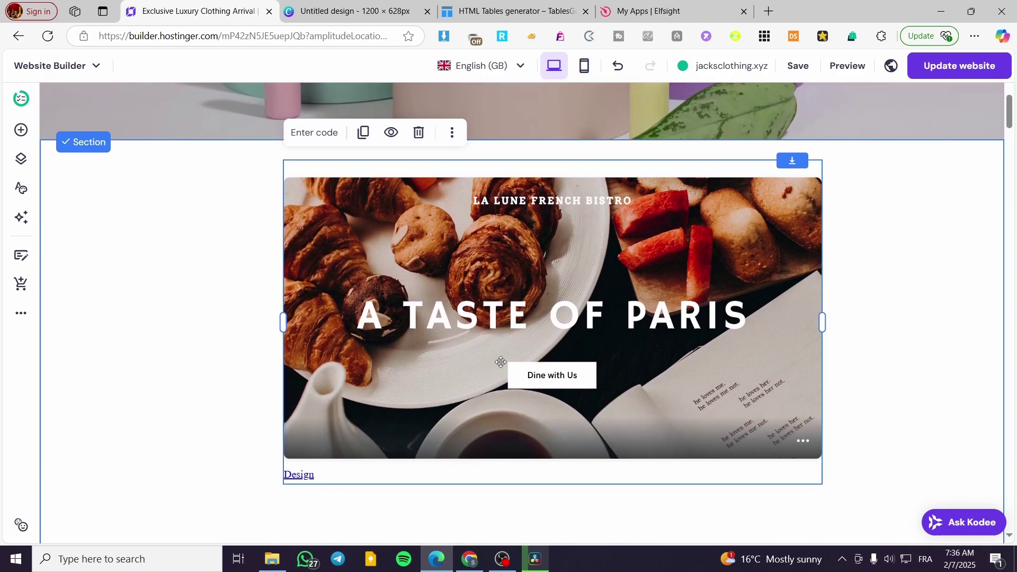